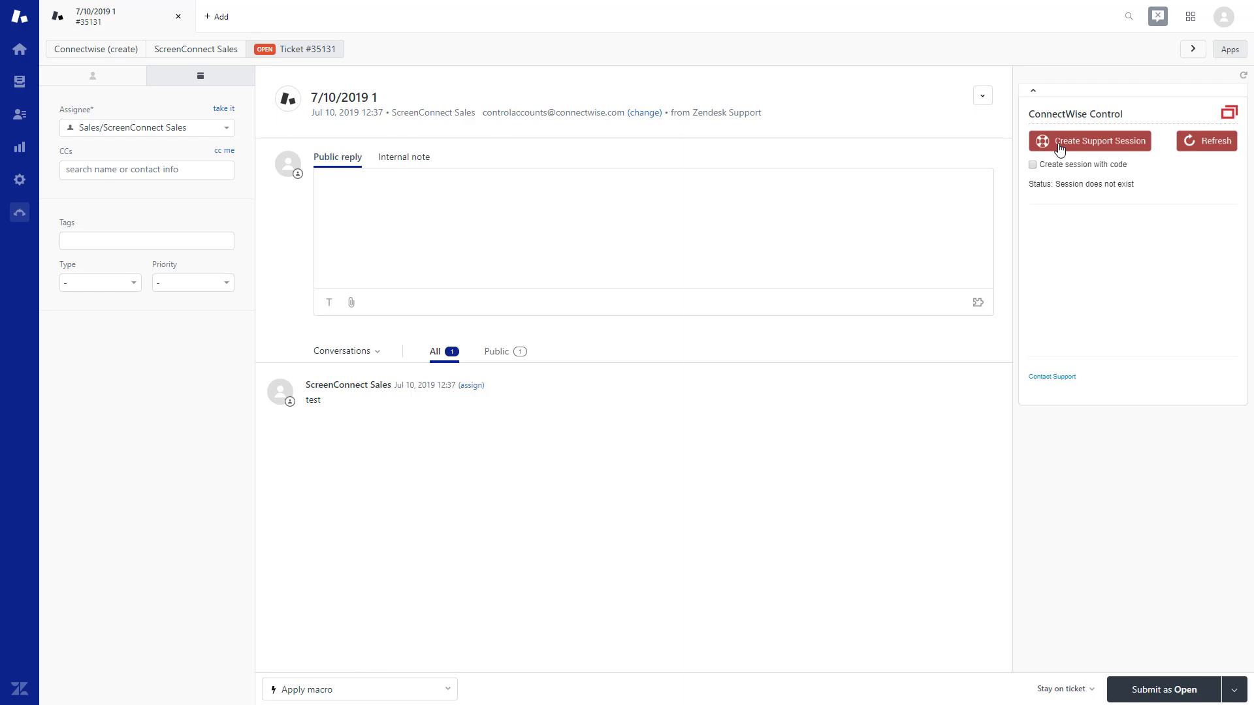
Step: Start a ConnectWise Control support session for ticket #35131 from the app panel
left_click(1059, 149)
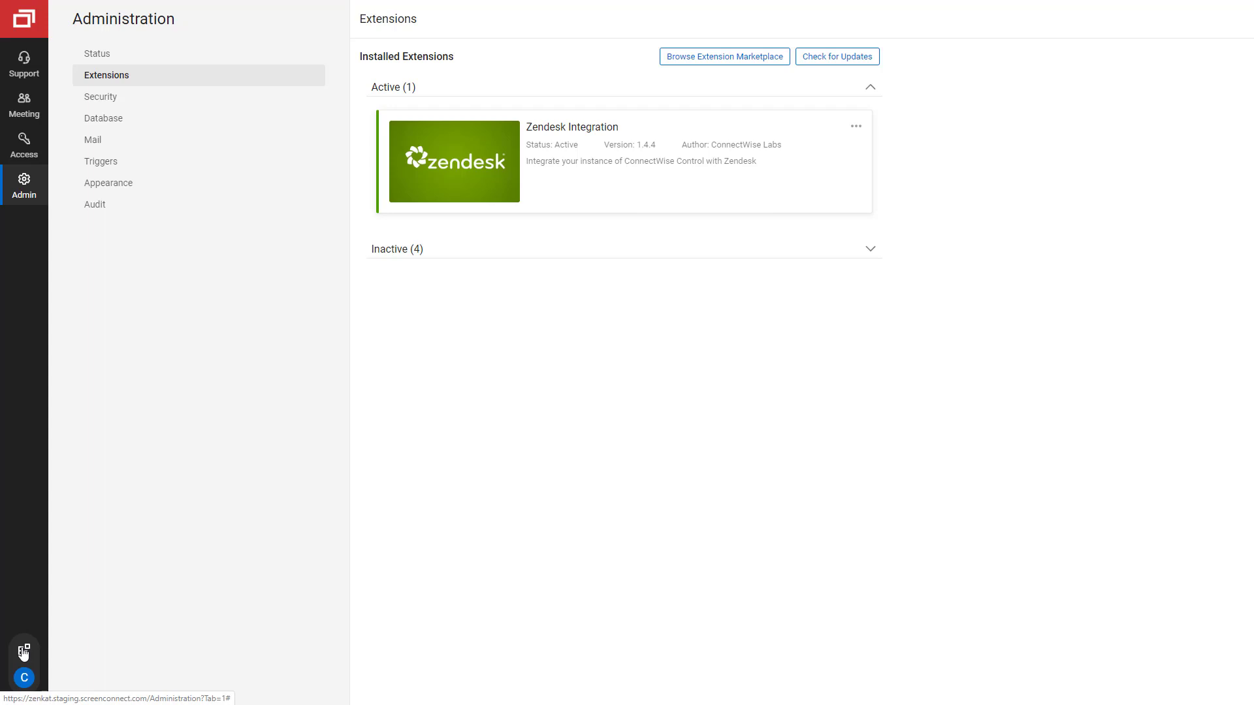
Step: Open Zendesk Integration Settings, copy the ConnectWise Control API token, and ready the base URI fields
left_click(24, 653)
left_click(62, 646)
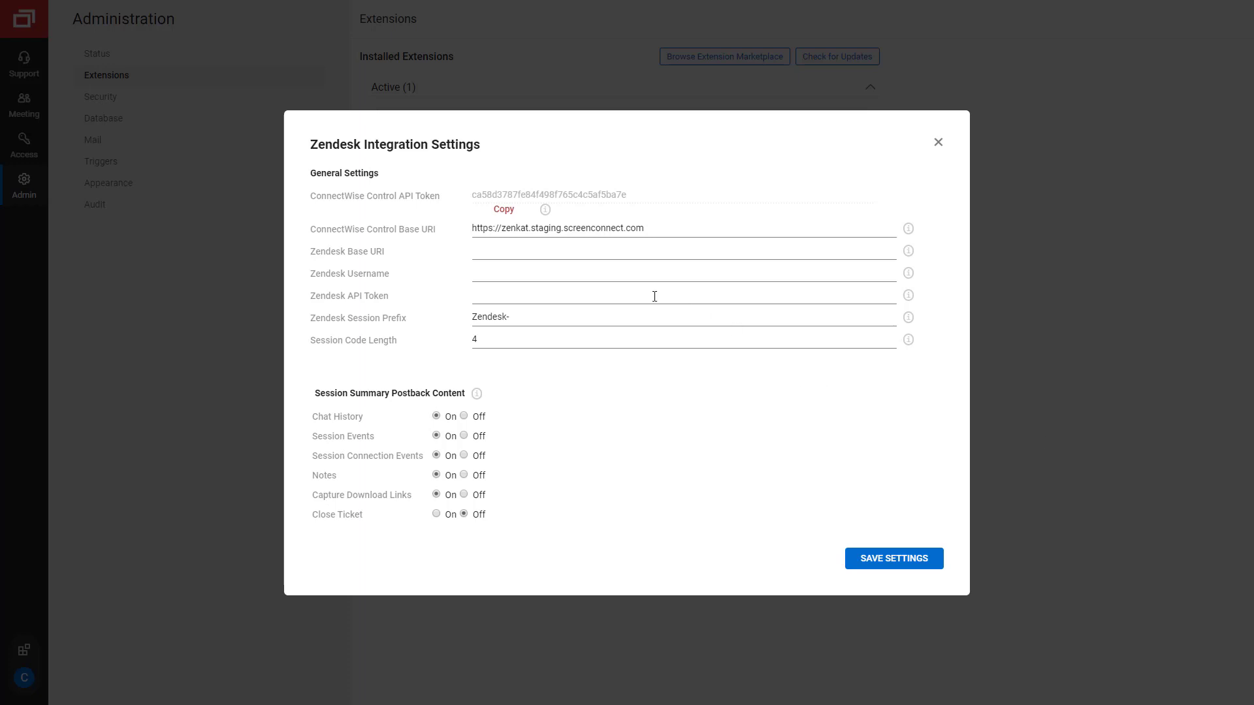
left_click(504, 210)
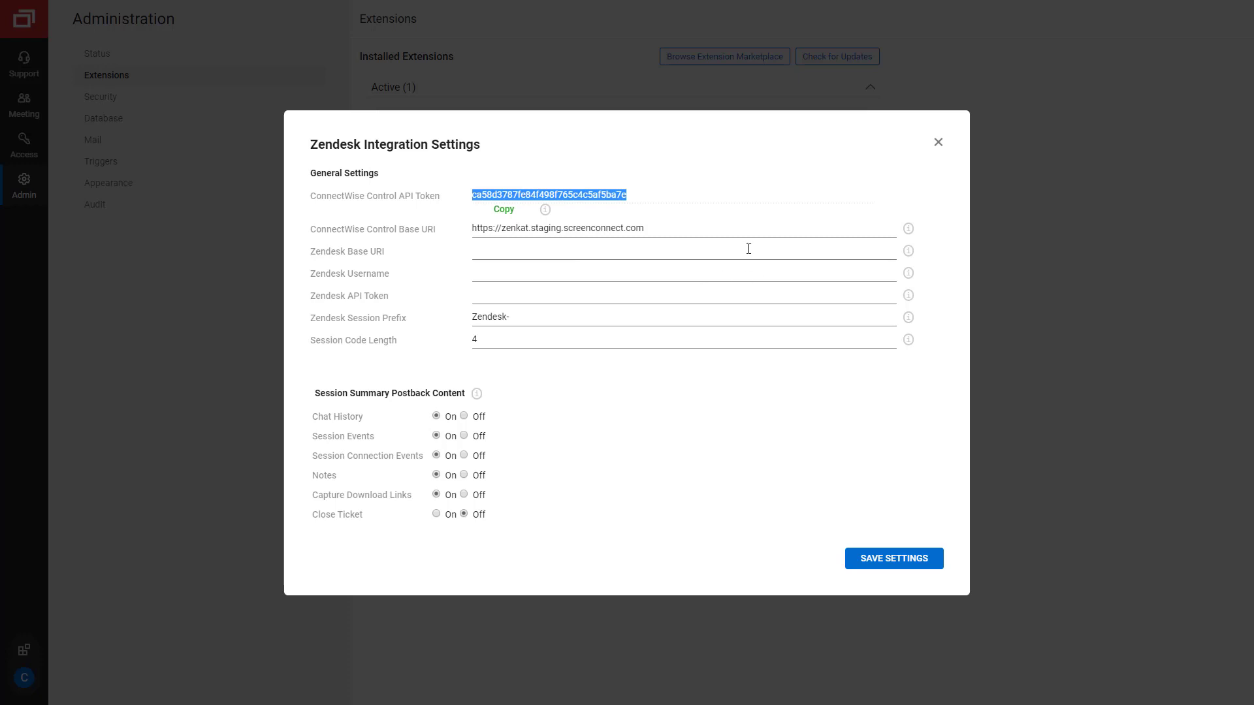
left_click(726, 235)
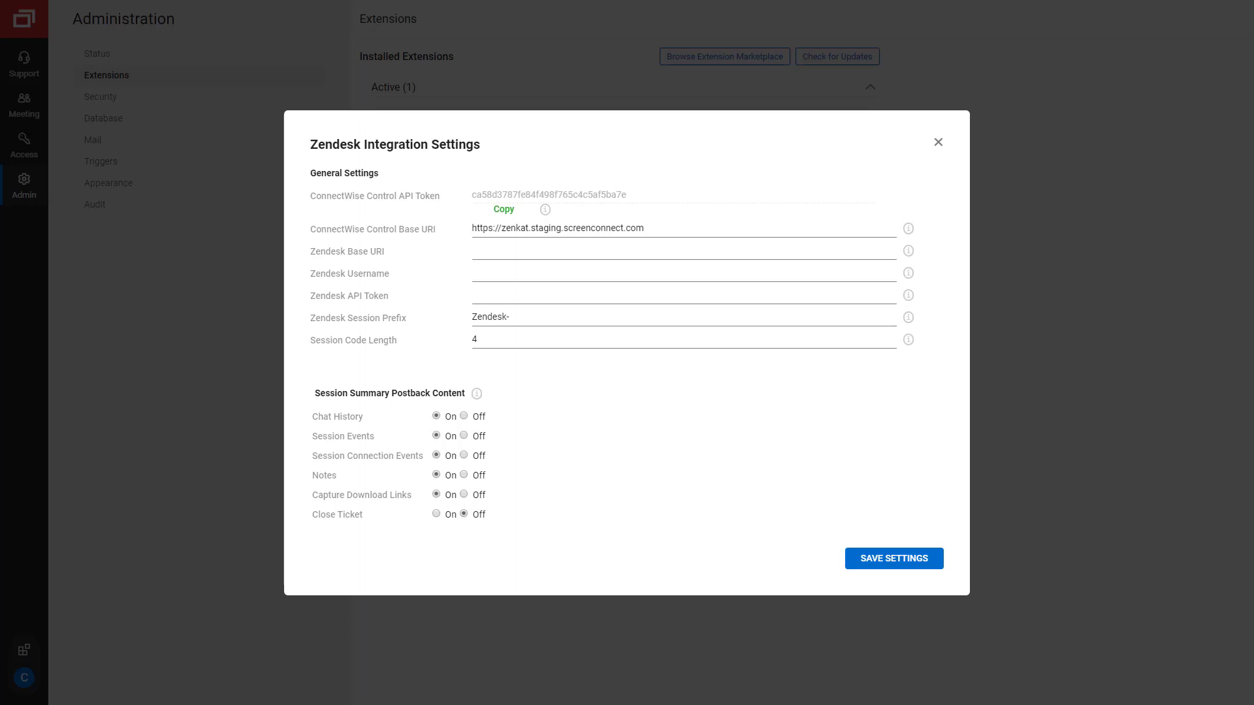
left_click(663, 257)
type("https://screenconnect.zendesk.com/")
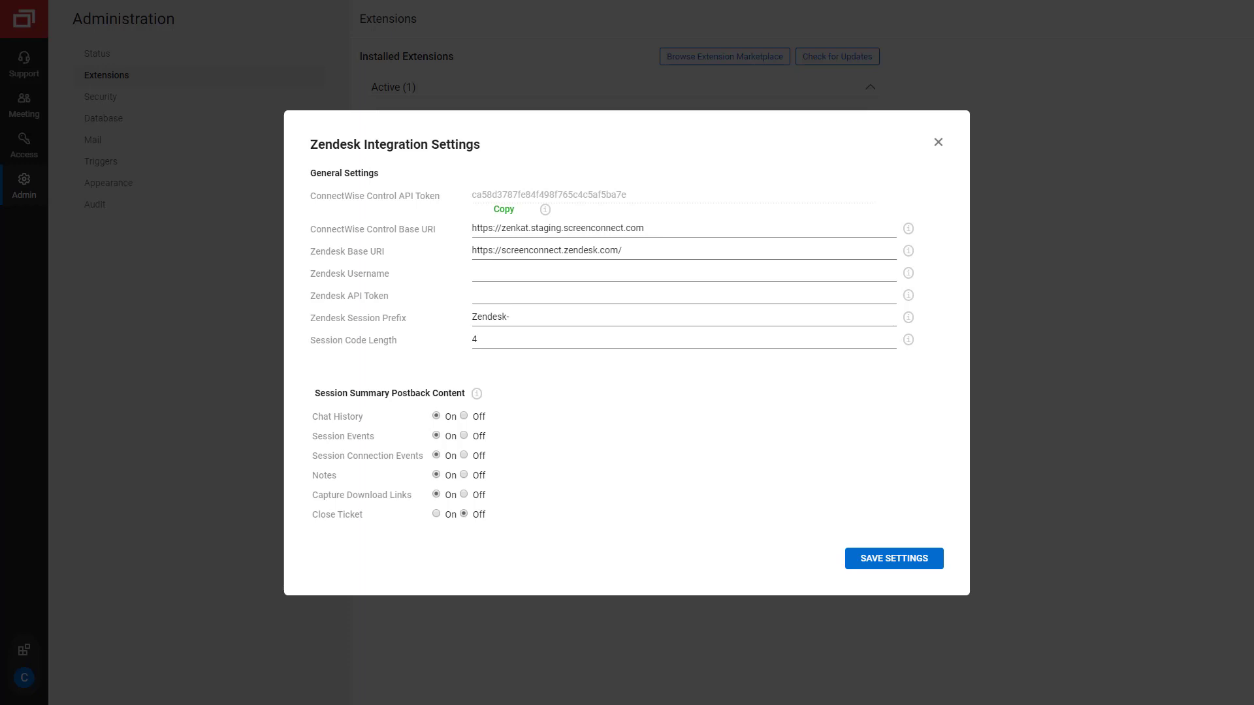
left_click(846, 276)
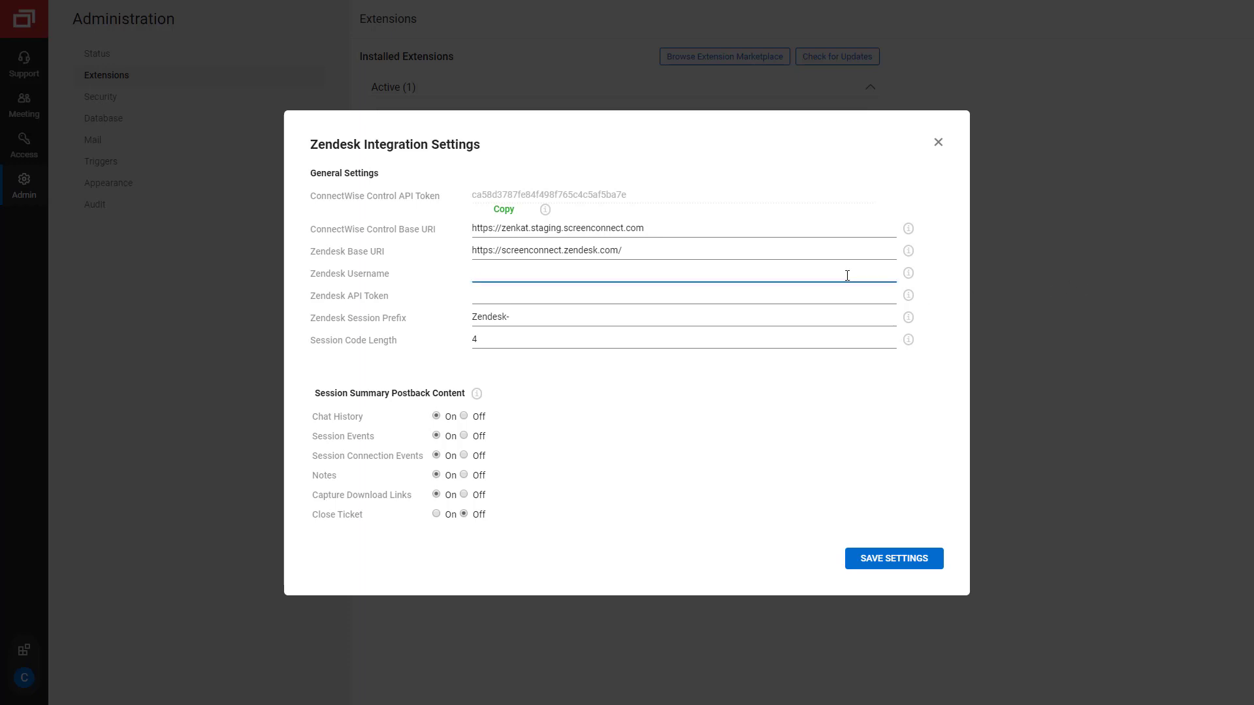
key("ctrl+v")
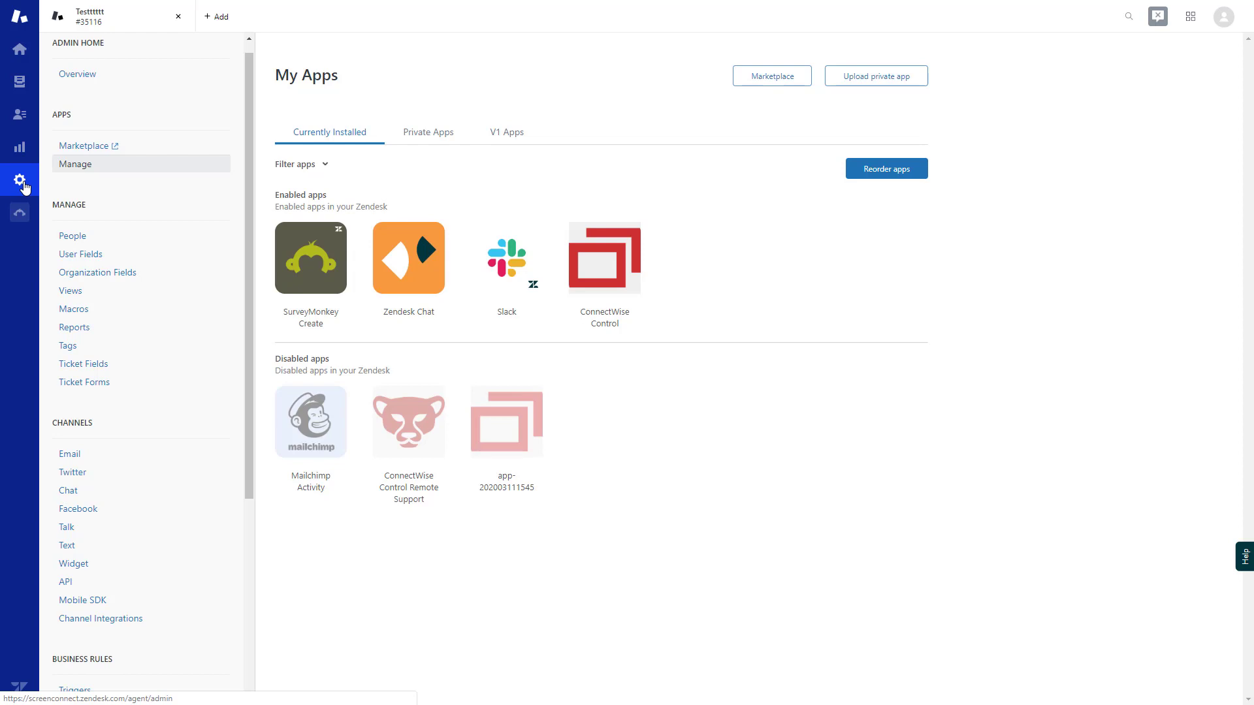
Step: Generate a new Zendesk API token with the description 'ConnectWise Control'
left_click(75, 586)
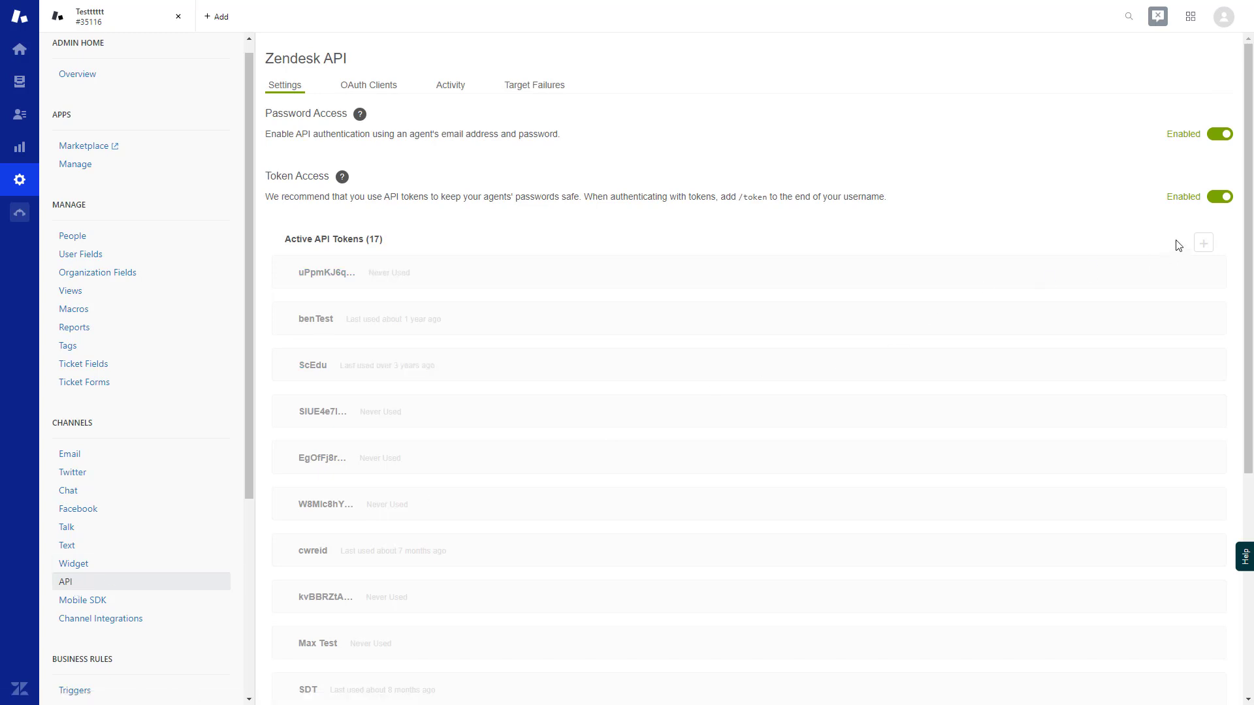
left_click(1206, 248)
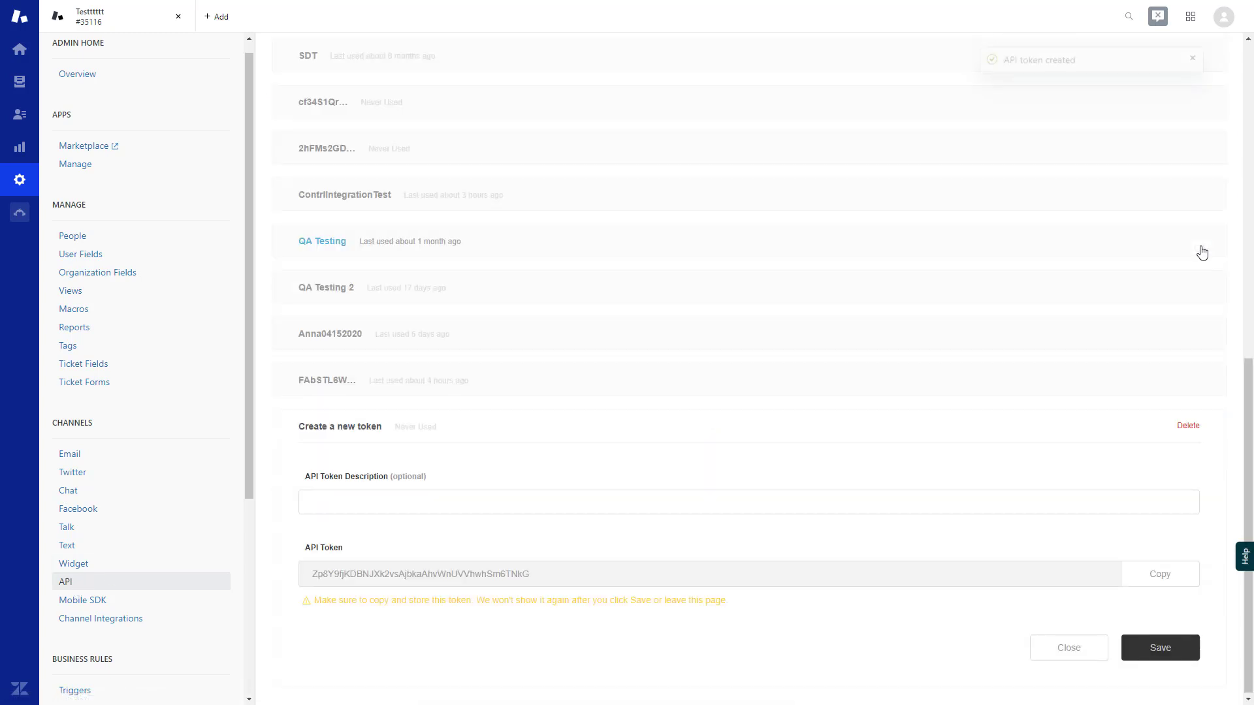
left_click(761, 504)
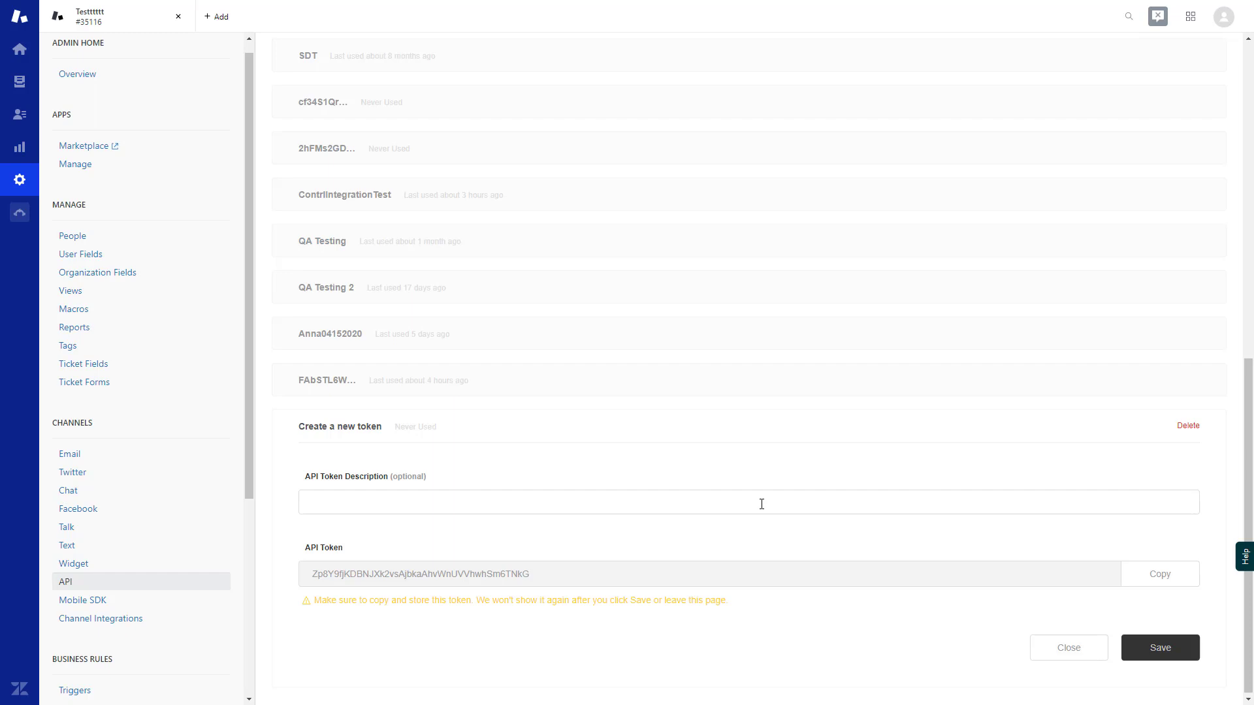
type("ConnectWise Control")
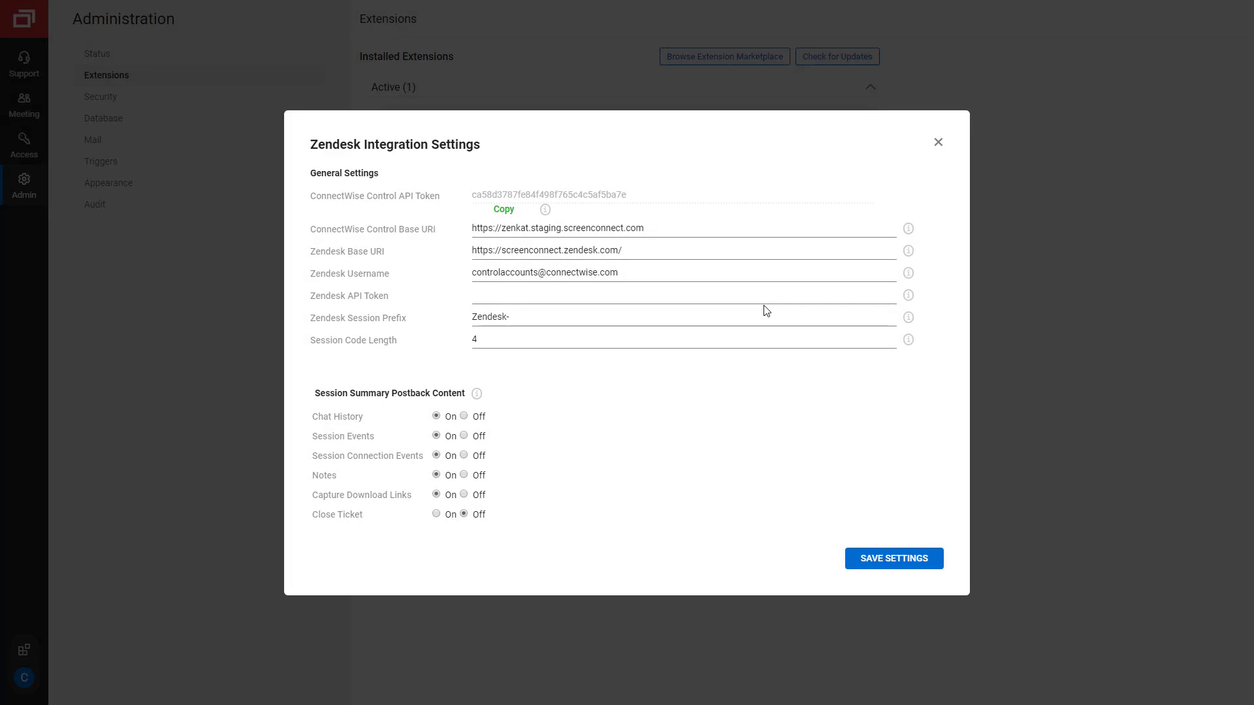
Step: Paste the new Zendesk API token into the integration settings and turn Close Ticket on
left_click(761, 300)
key("ctrl+v")
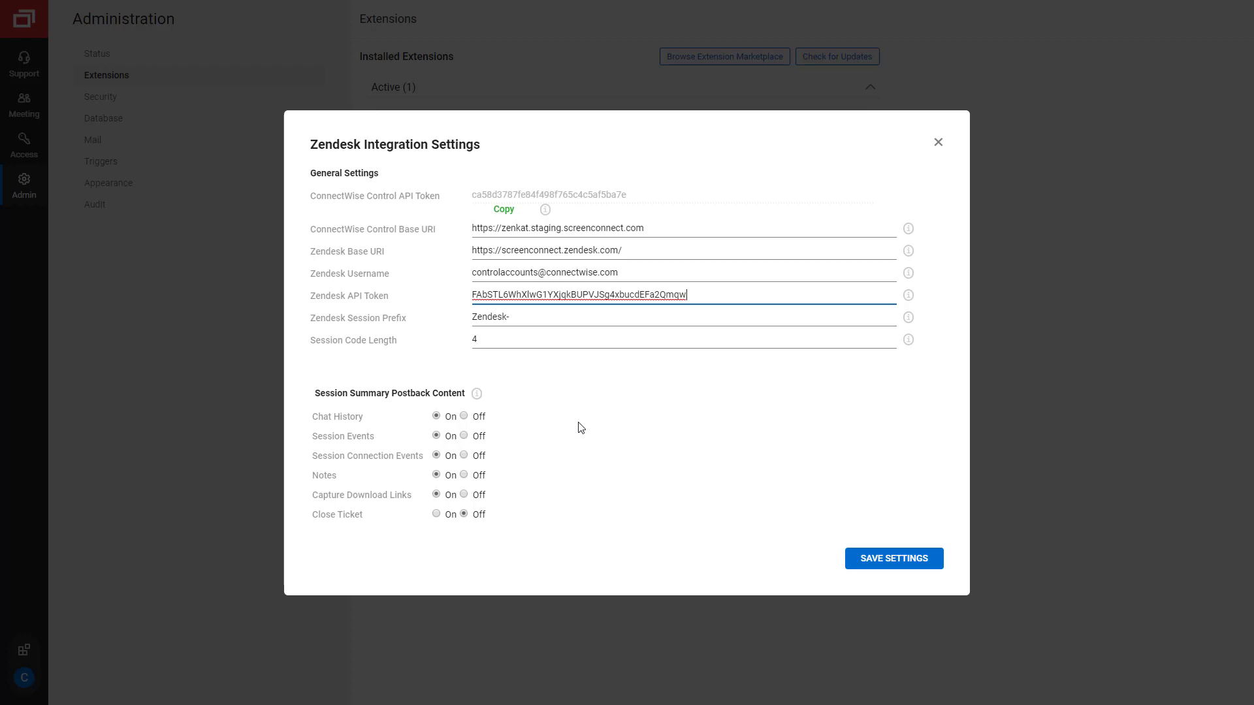
left_click(436, 514)
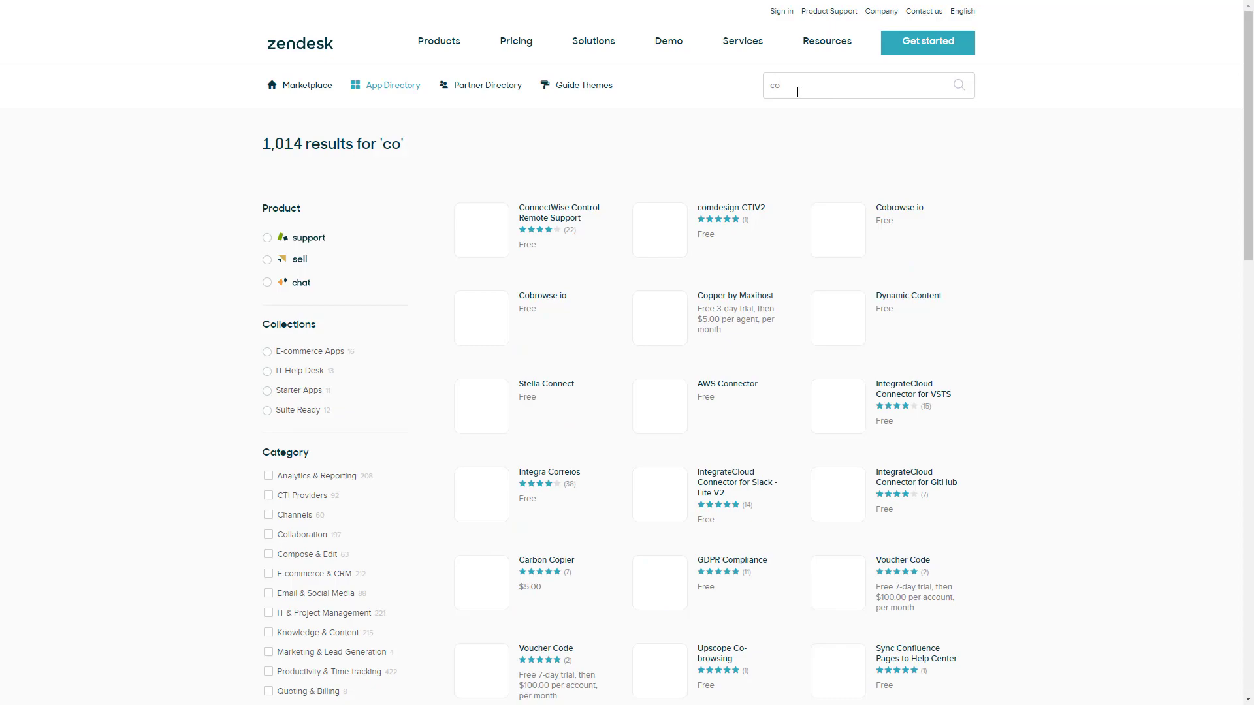
Step: Open the ConnectWise Control Remote Support Marketplace listing and begin installing it
left_click(557, 235)
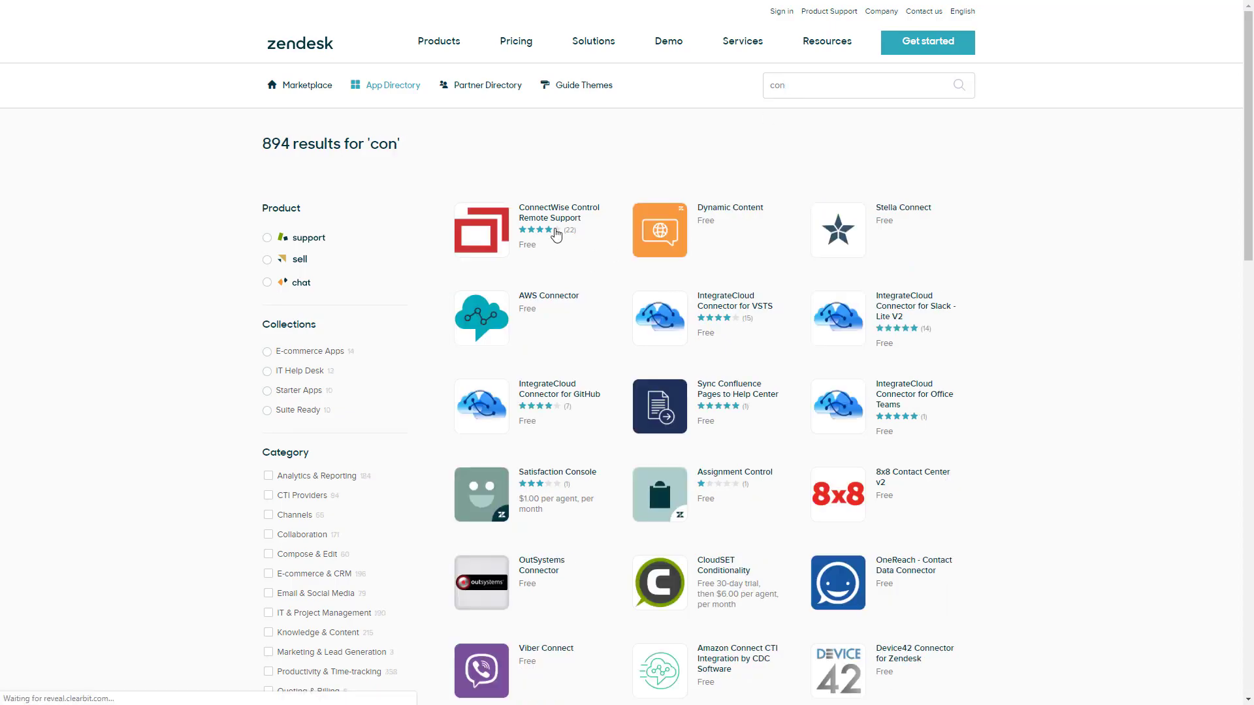
left_click(891, 196)
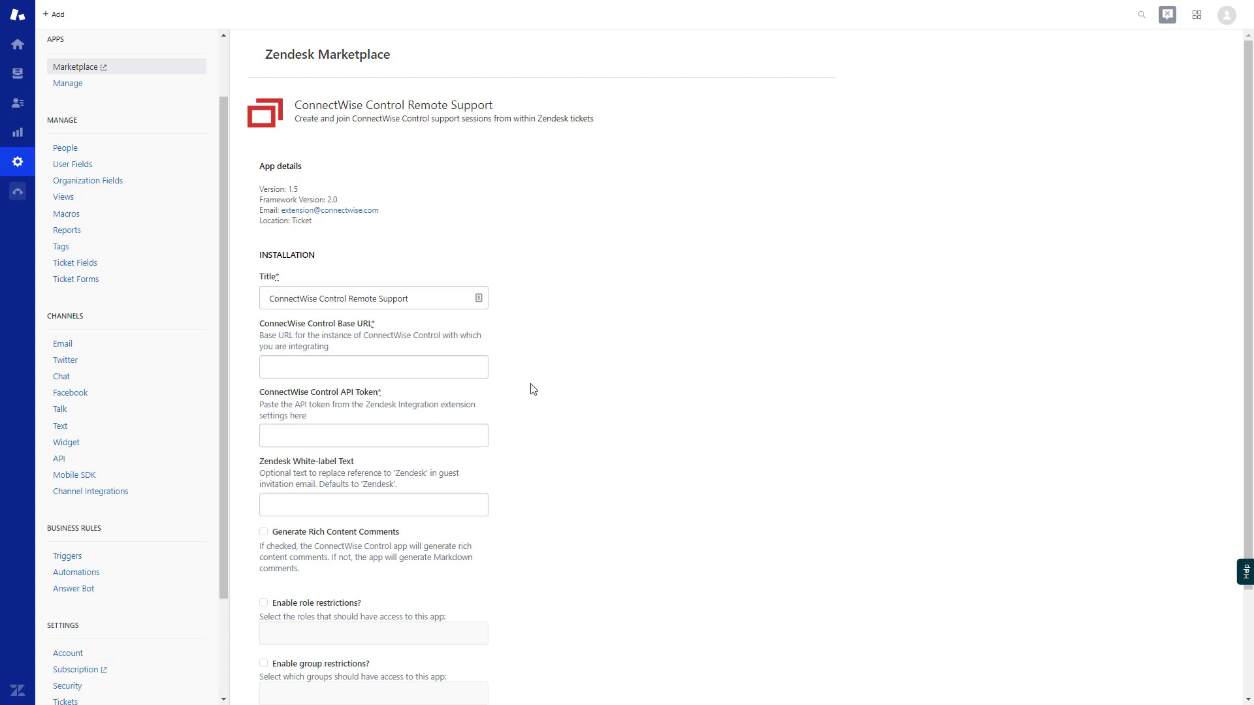
left_click(446, 375)
left_click(352, 367)
type("https://zenkat.staging.screenconnect.com")
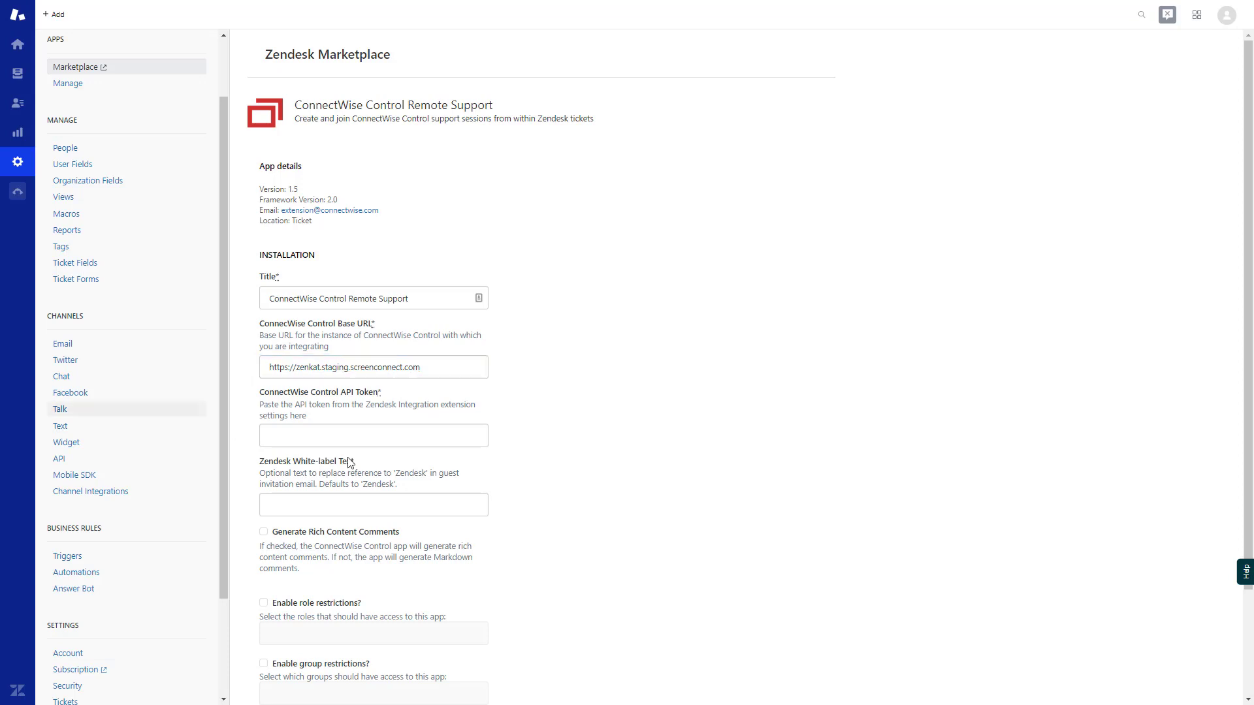
left_click(397, 436)
key("ctrl+v")
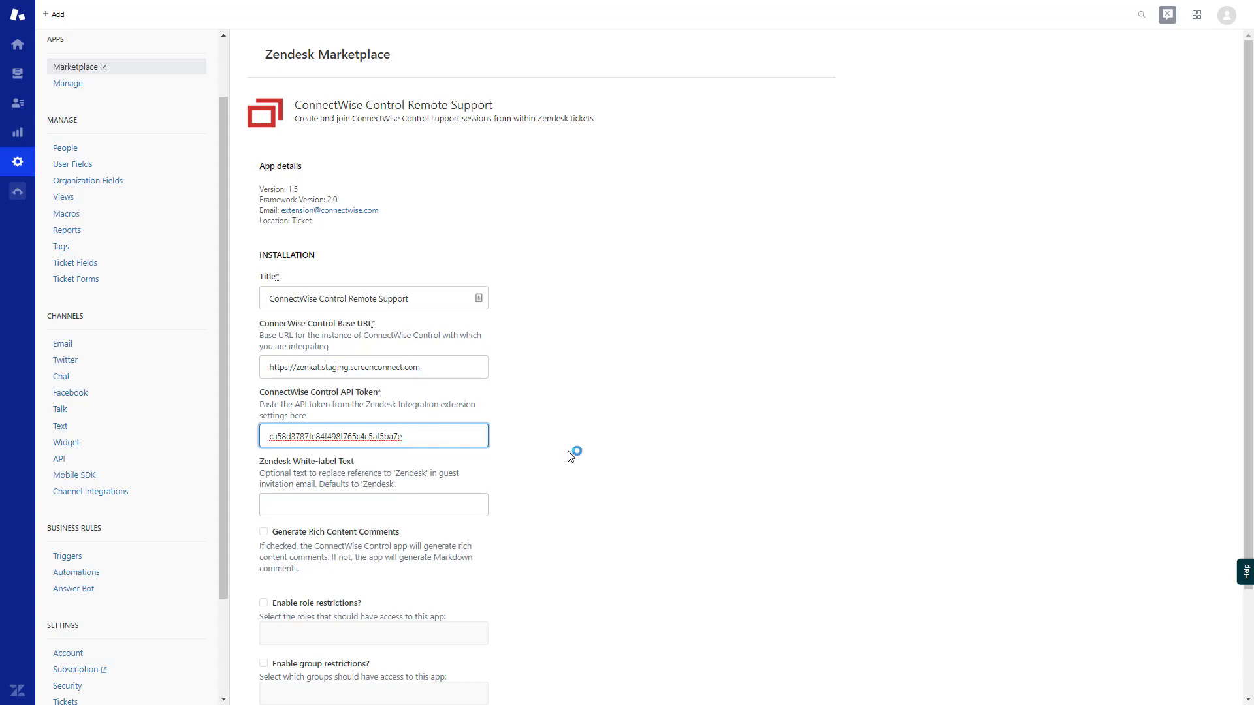
scroll(569, 456, "down", 2)
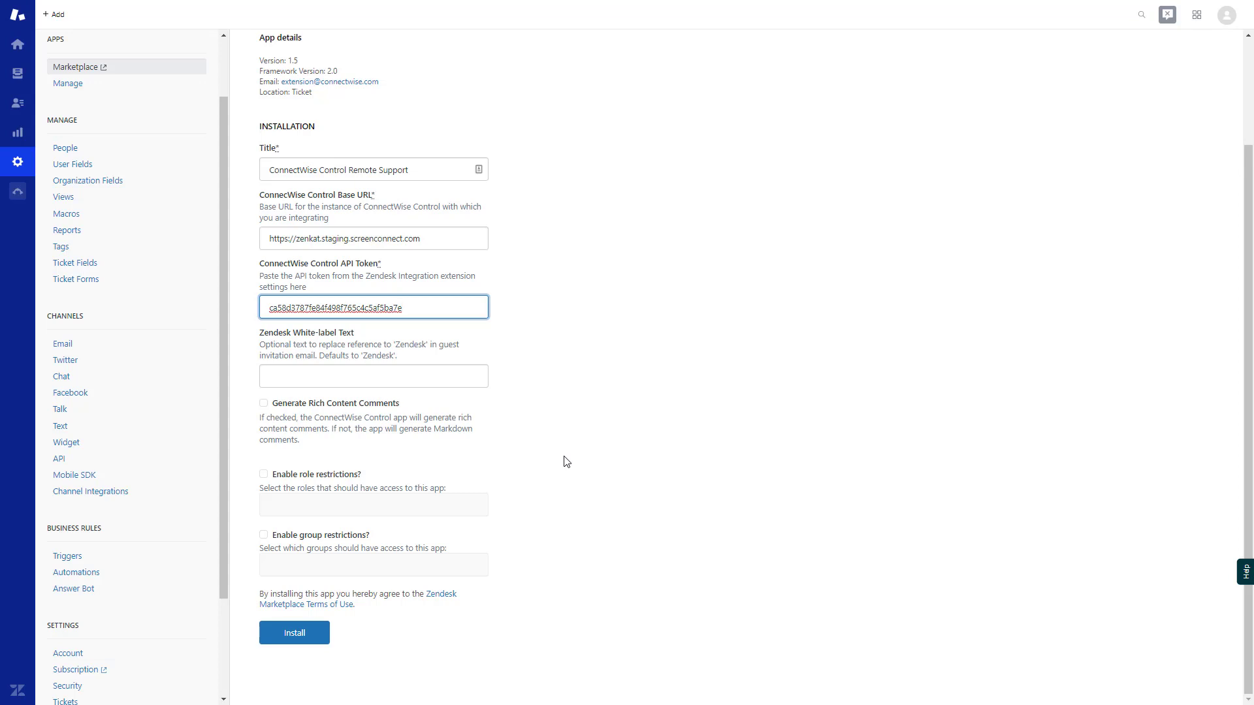
Step: Enable Generate Rich Content Comments and install the ConnectWise Control Remote Support app
left_click(263, 405)
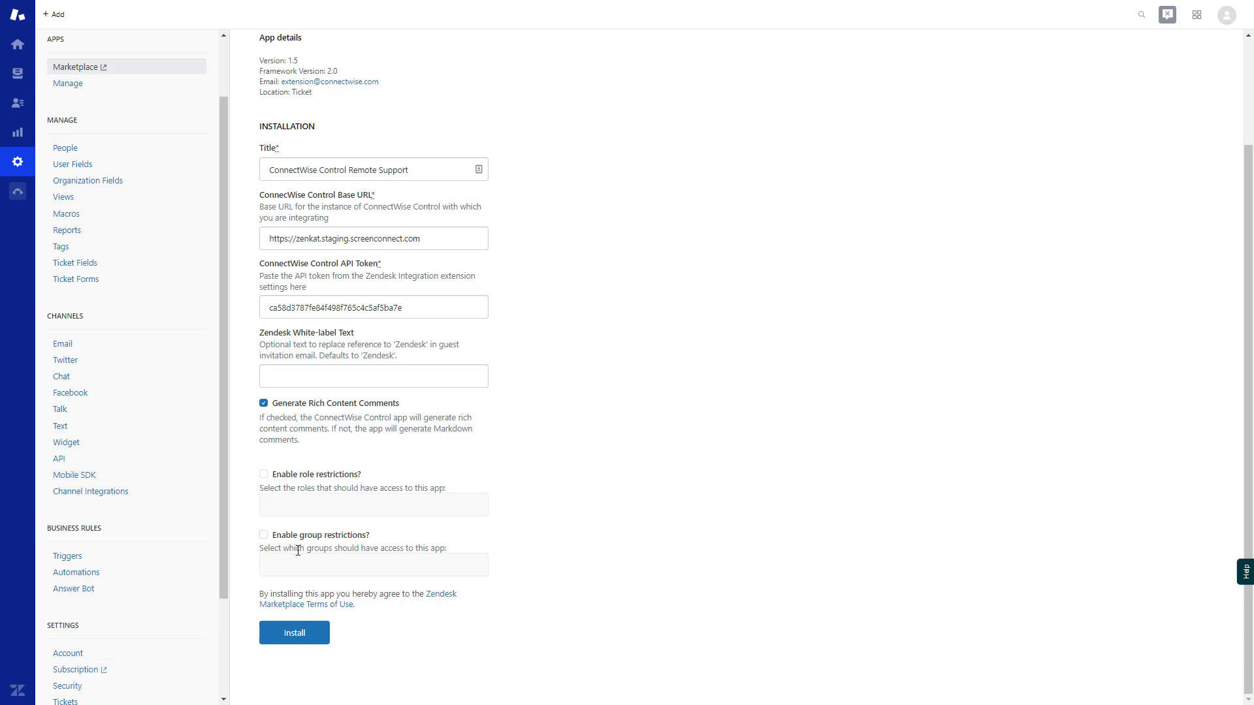
left_click(325, 633)
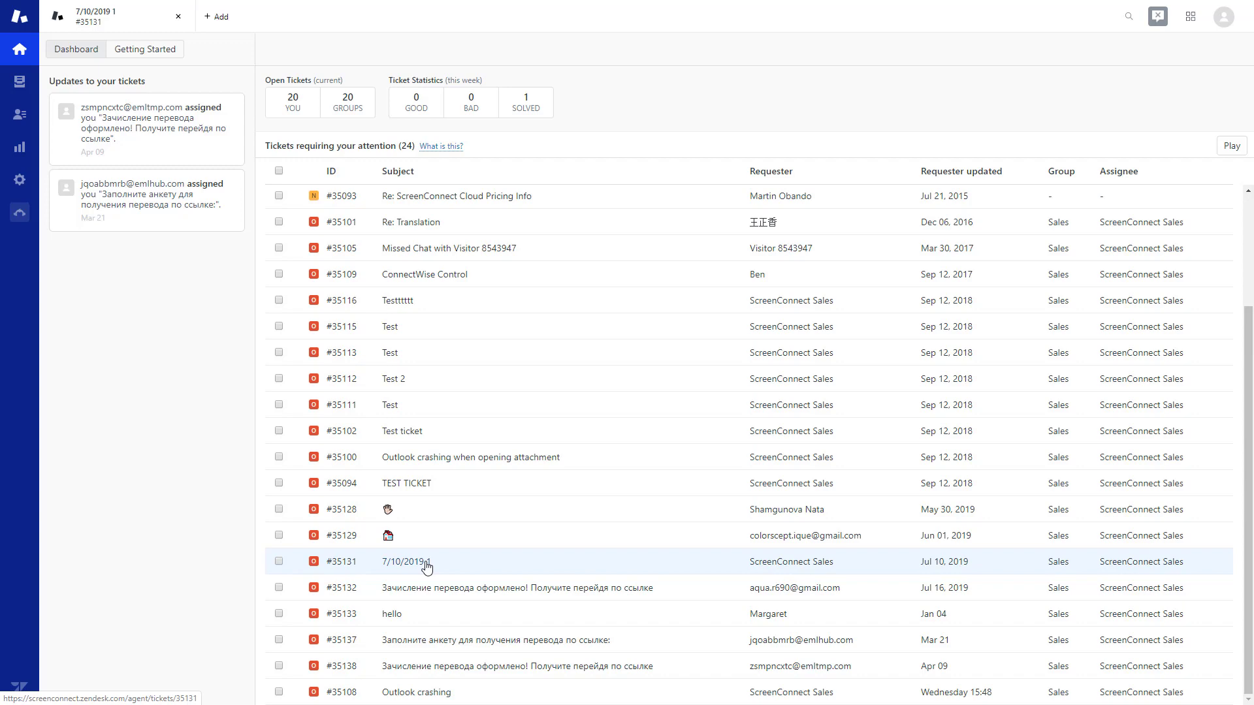
Step: Create a remote support session for ticket #35131 and copy its guest join URL
left_click(426, 568)
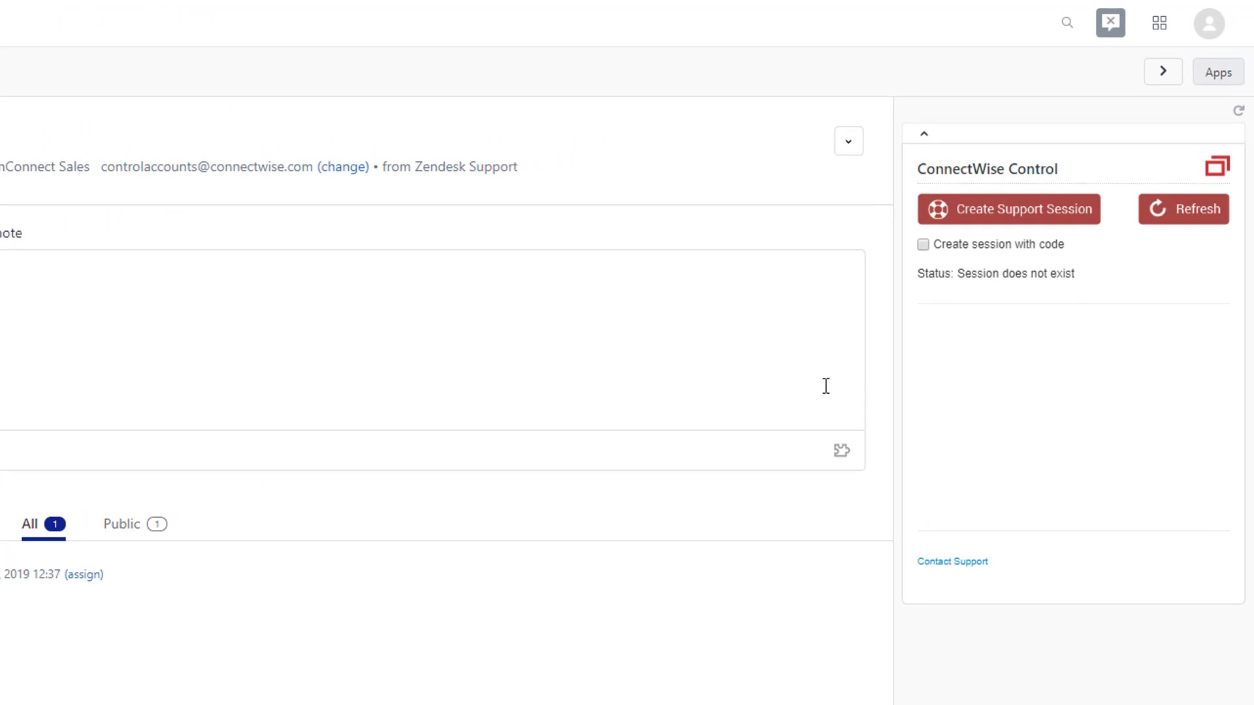
left_click(958, 220)
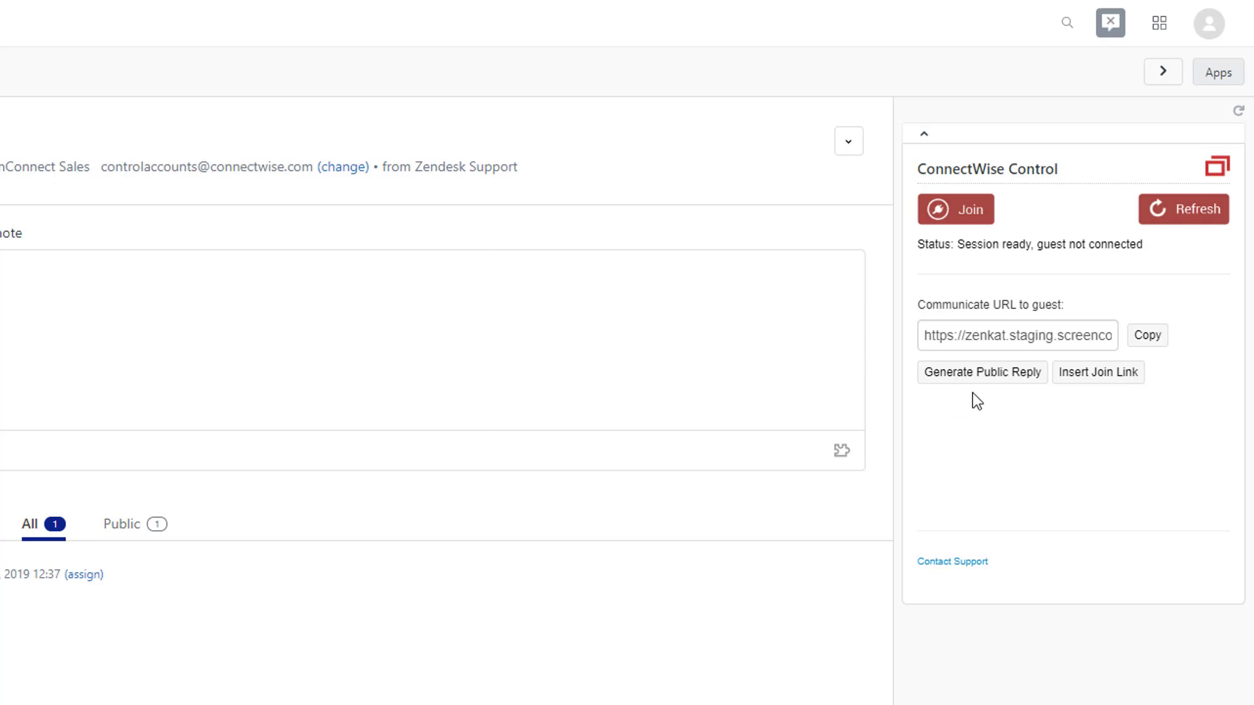
left_click(1135, 345)
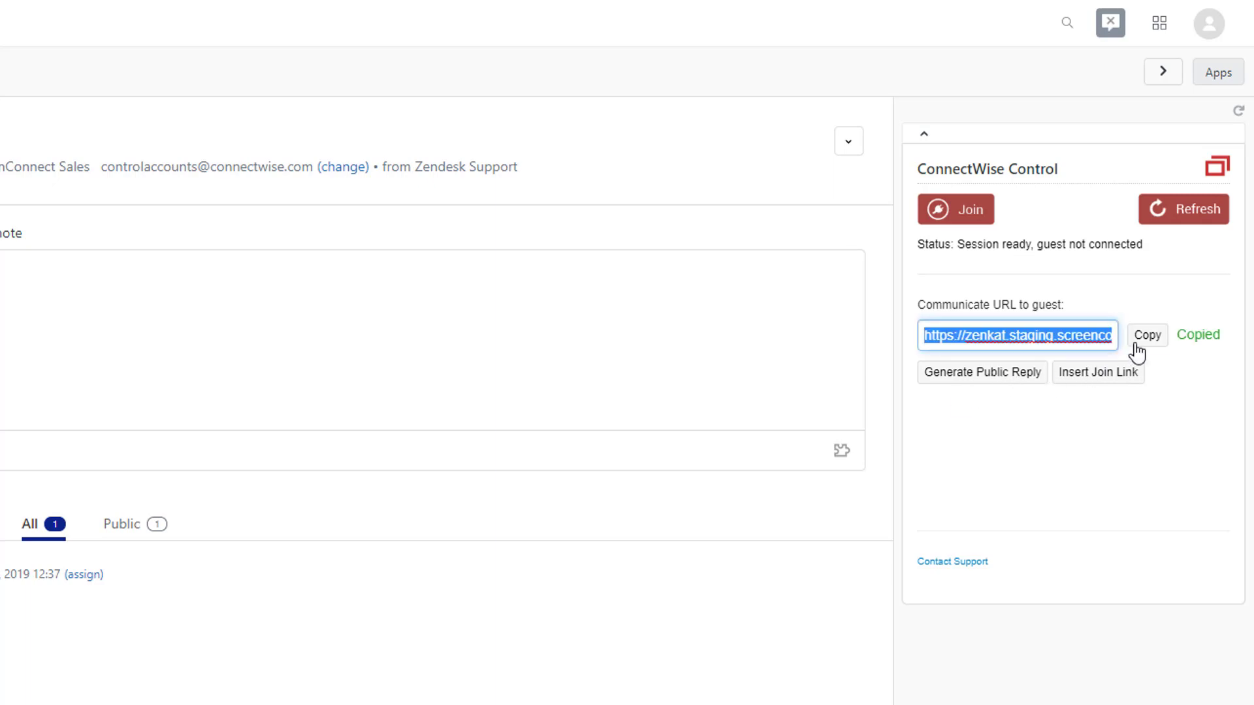
left_click(1015, 377)
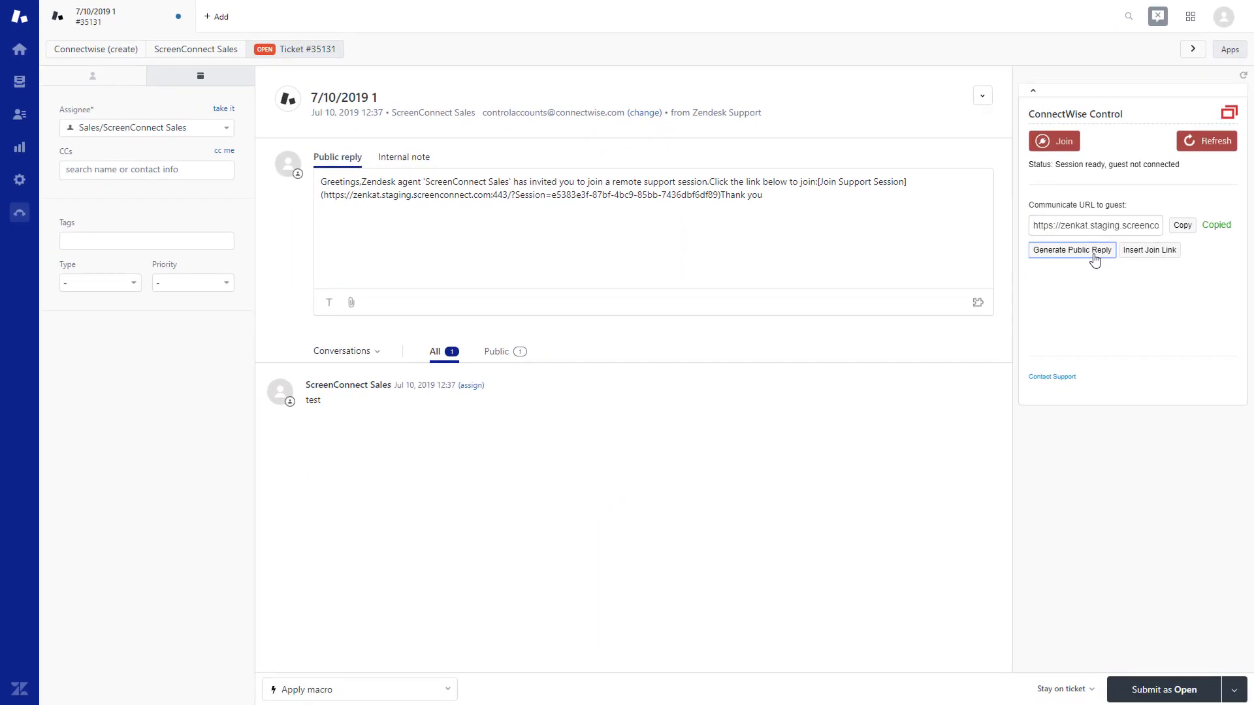
left_click_drag(763, 194, 347, 160)
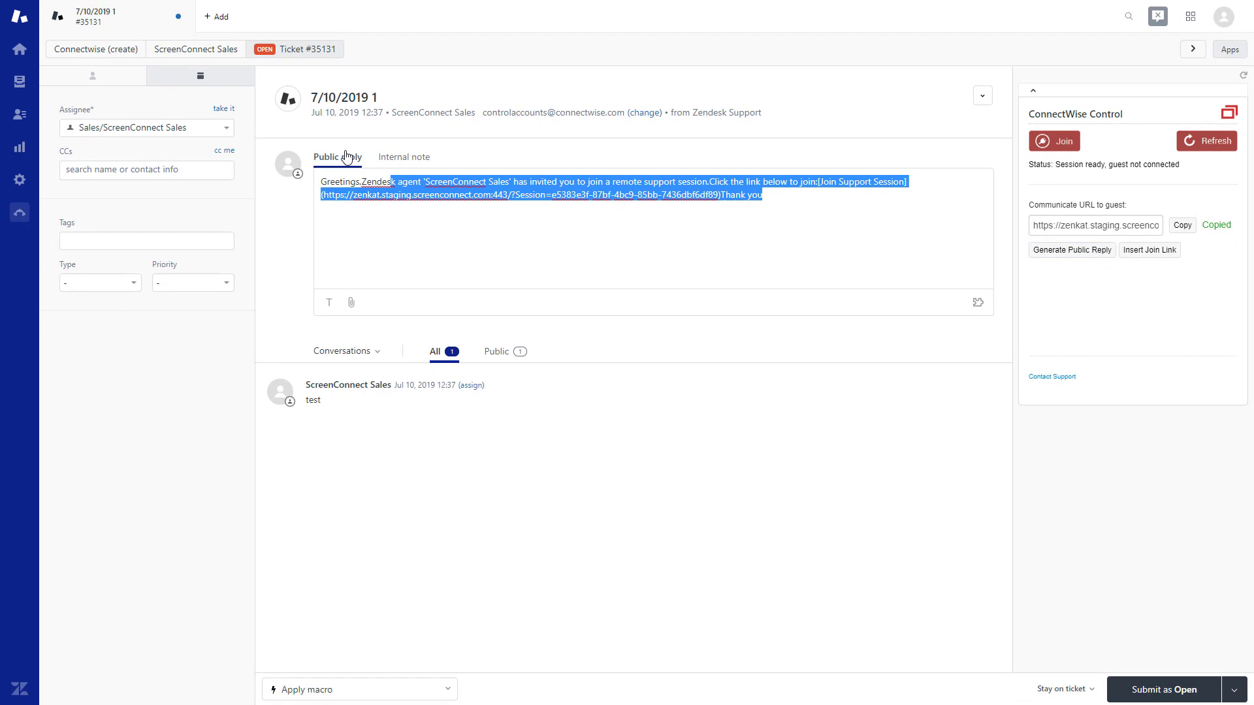
key("BackSpace")
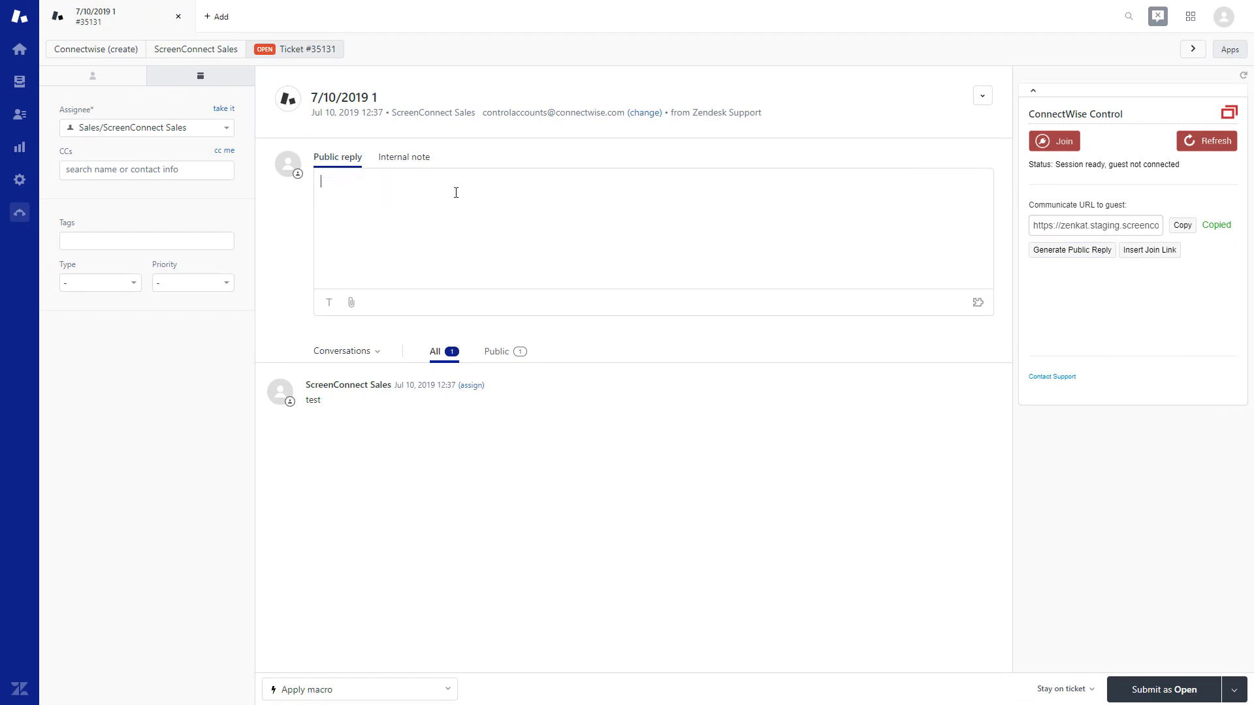
left_click(1157, 258)
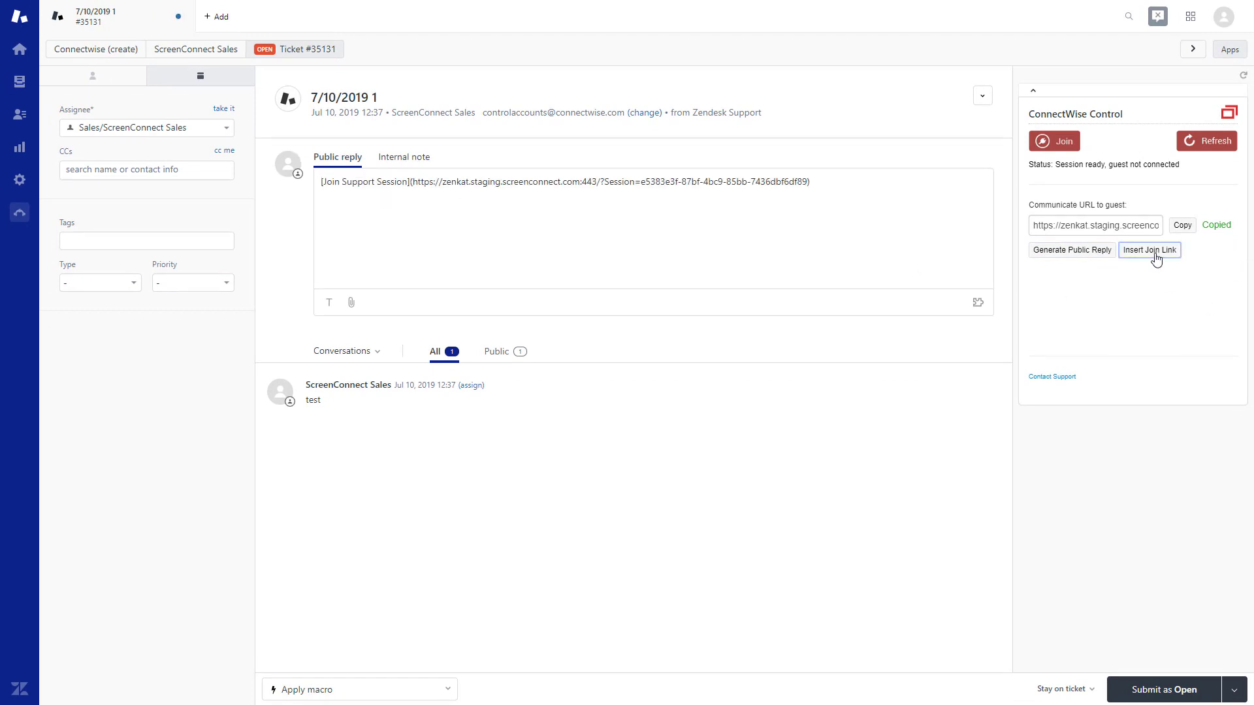
left_click_drag(809, 182, 260, 190)
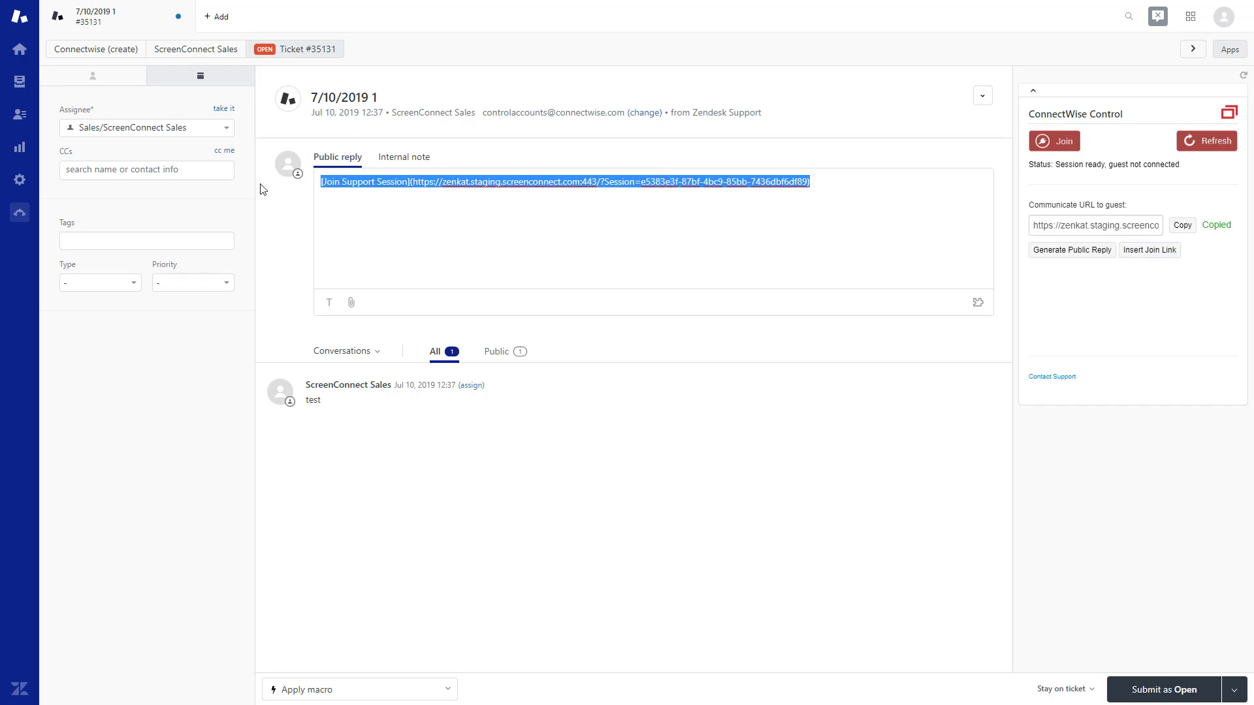
key("BackSpace")
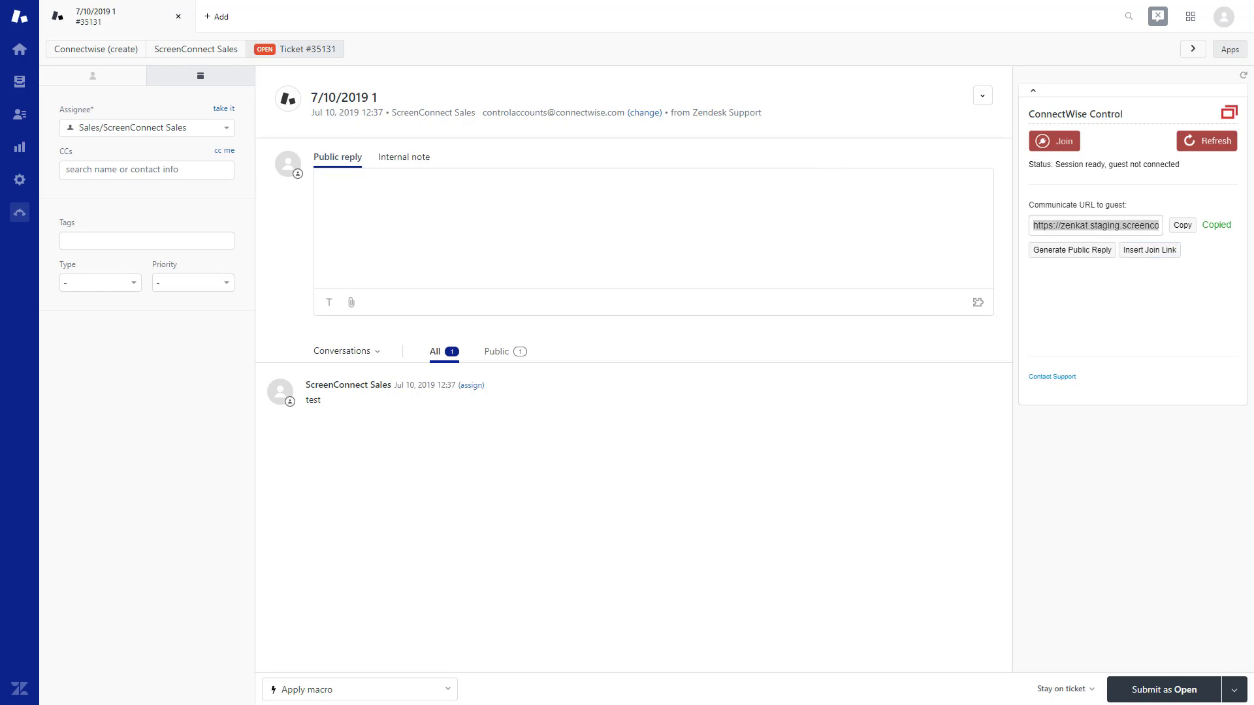
Step: Refresh the session status so the connected guest's HP EliteBook 850 G3 info loads into an internal note
left_click(1211, 147)
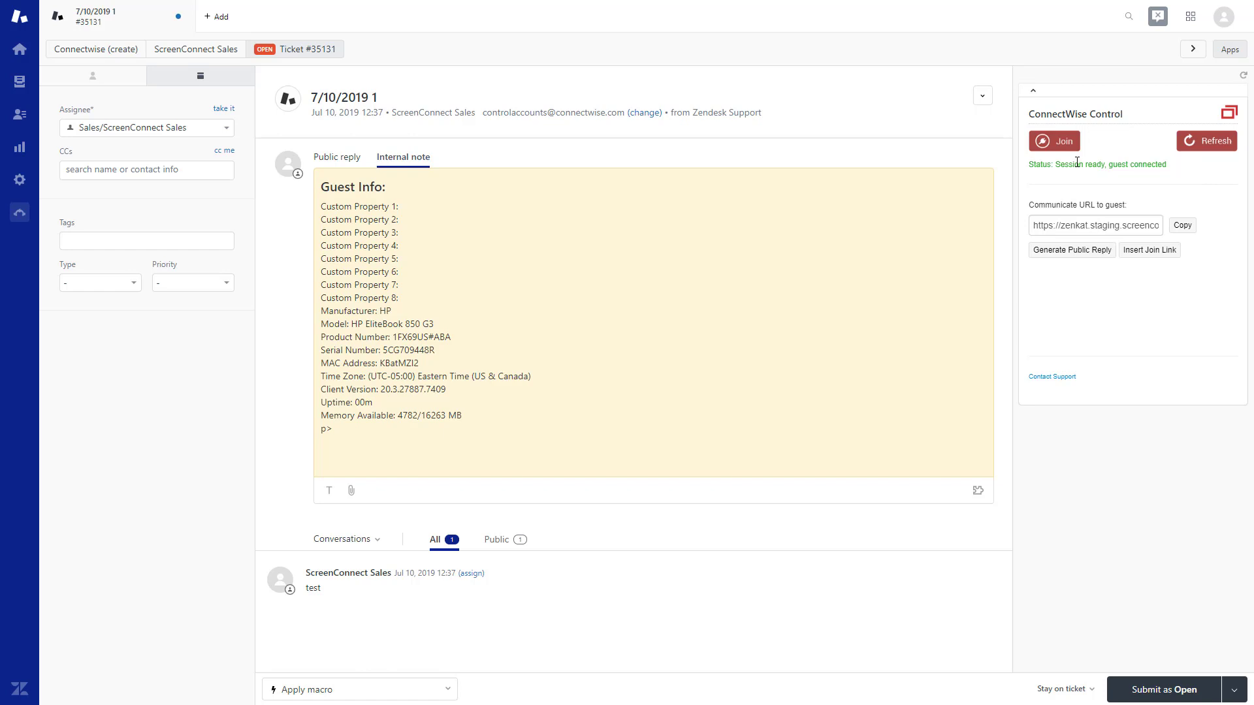
Step: Join the Zendesk-35131 session as host in the ScreenConnect client and maximize the window
left_click(1064, 141)
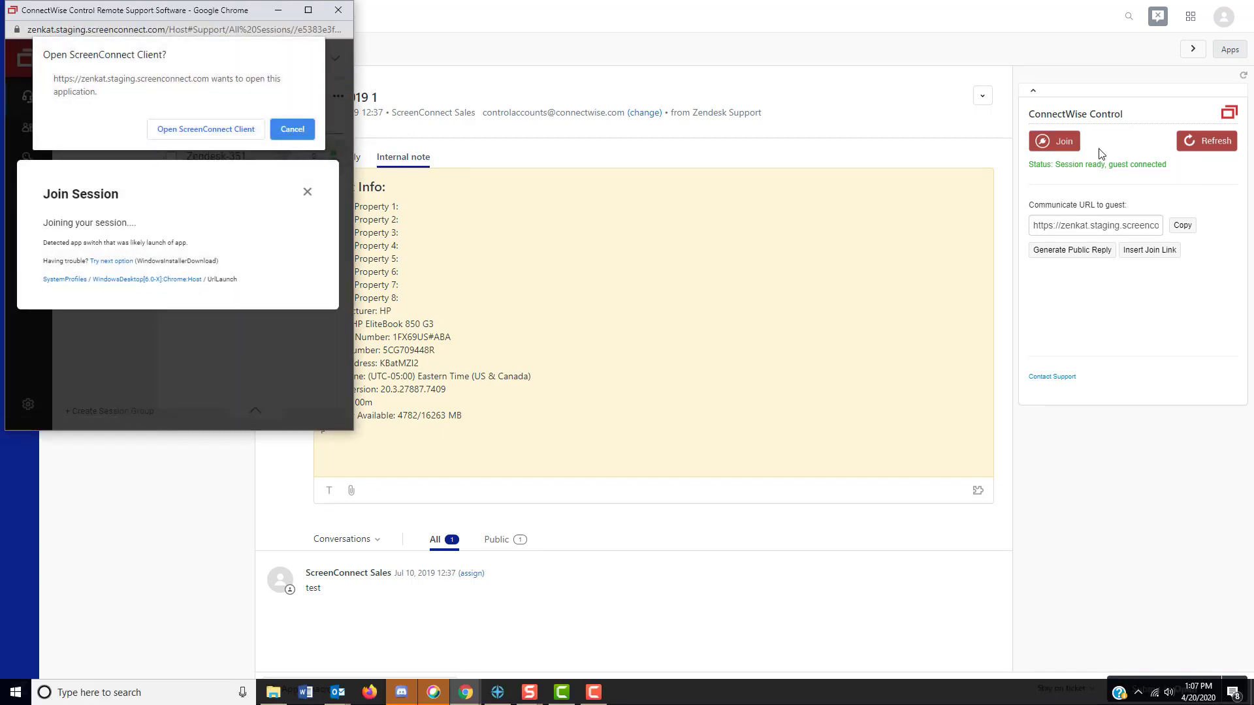
left_click(214, 131)
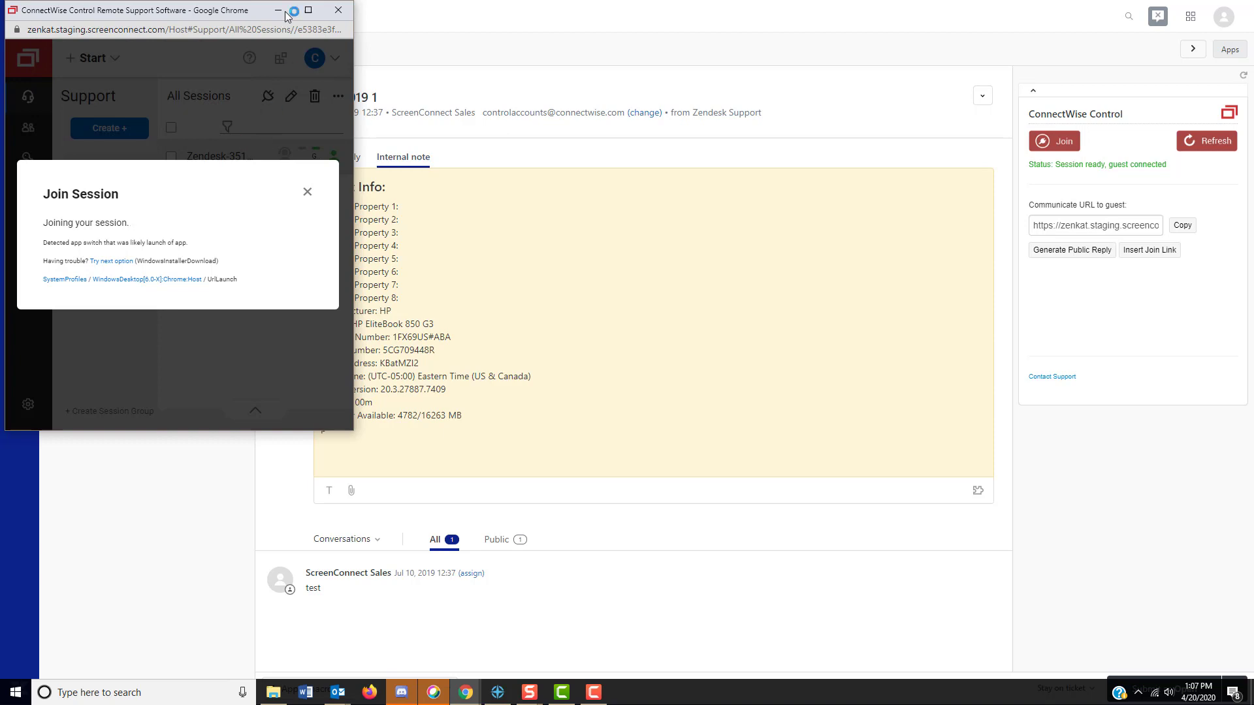
left_click(308, 10)
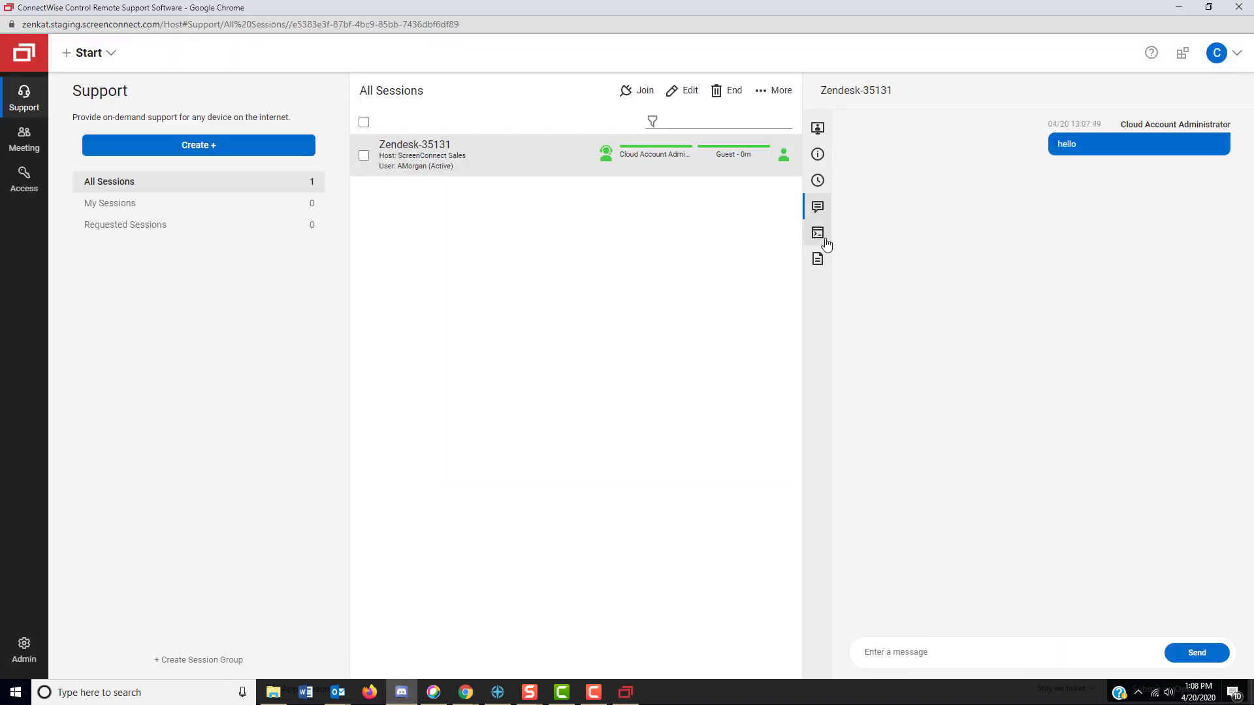
Step: Add the note 'updates to VM' to the session
left_click(824, 240)
left_click(816, 283)
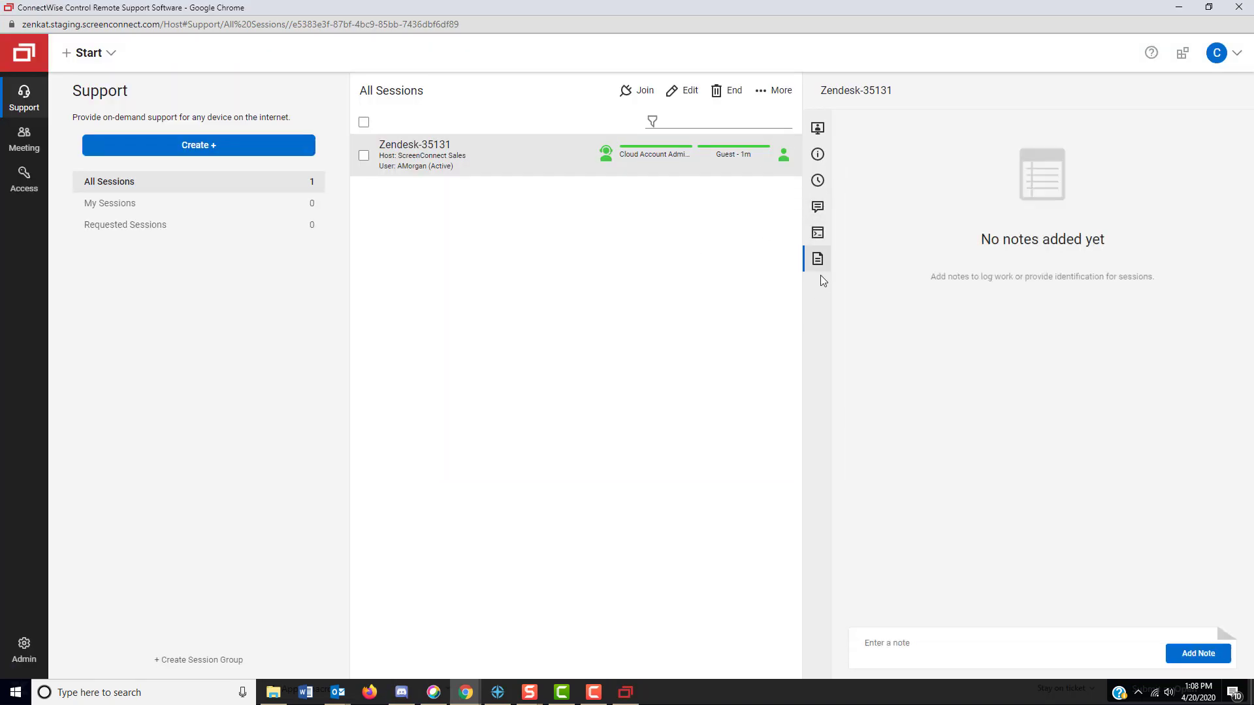
left_click(908, 649)
type("updates to VM")
left_click(1172, 661)
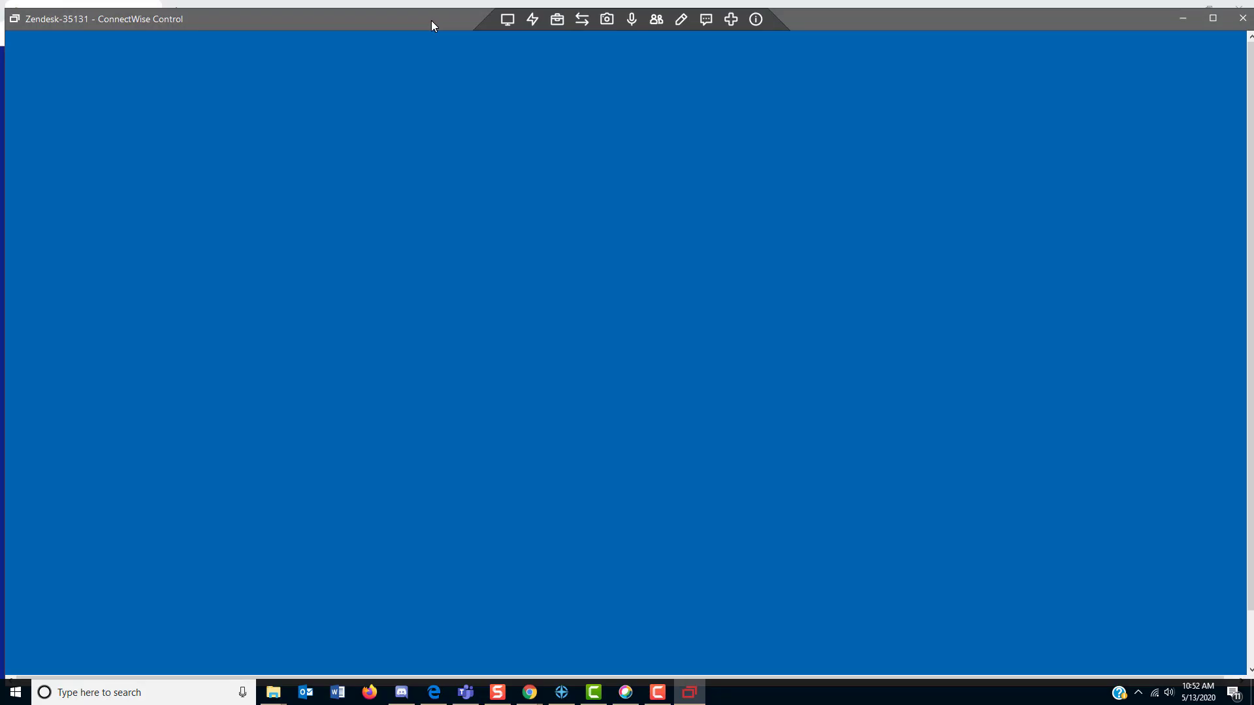
Step: Run BltTest.exe on the guest machine from the Toolbox
left_click(509, 21)
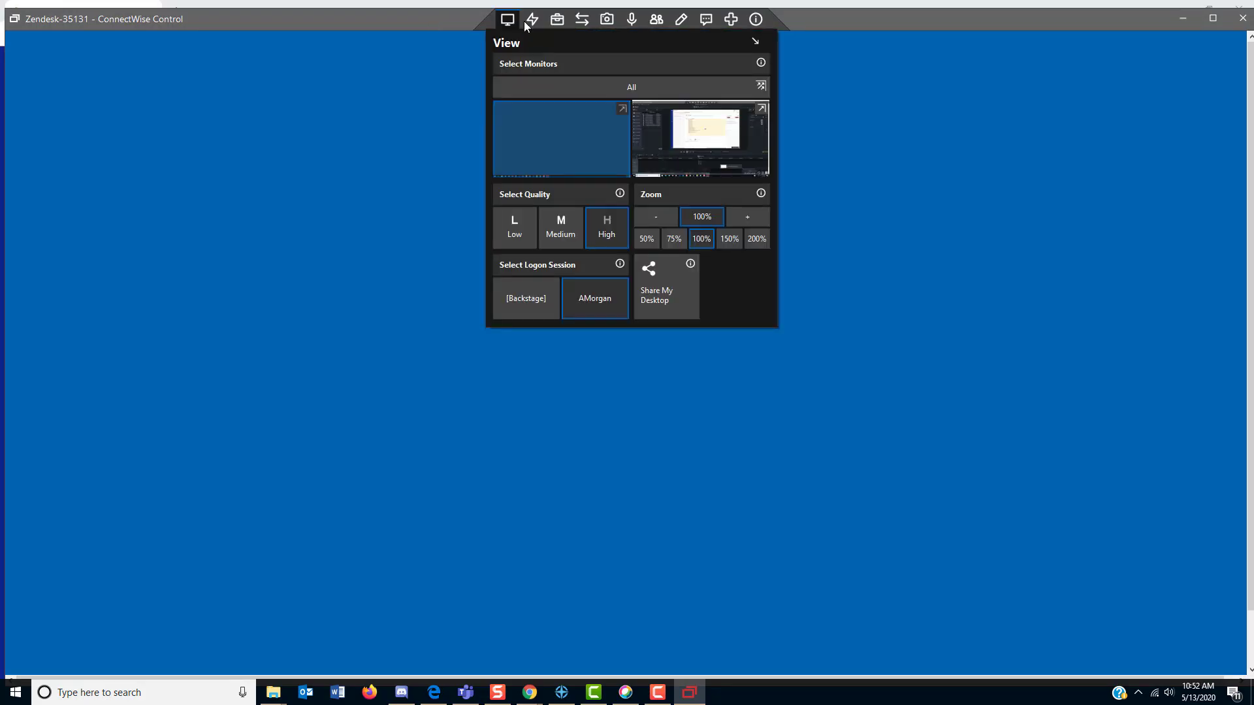
mouse_move(555, 25)
left_click(551, 90)
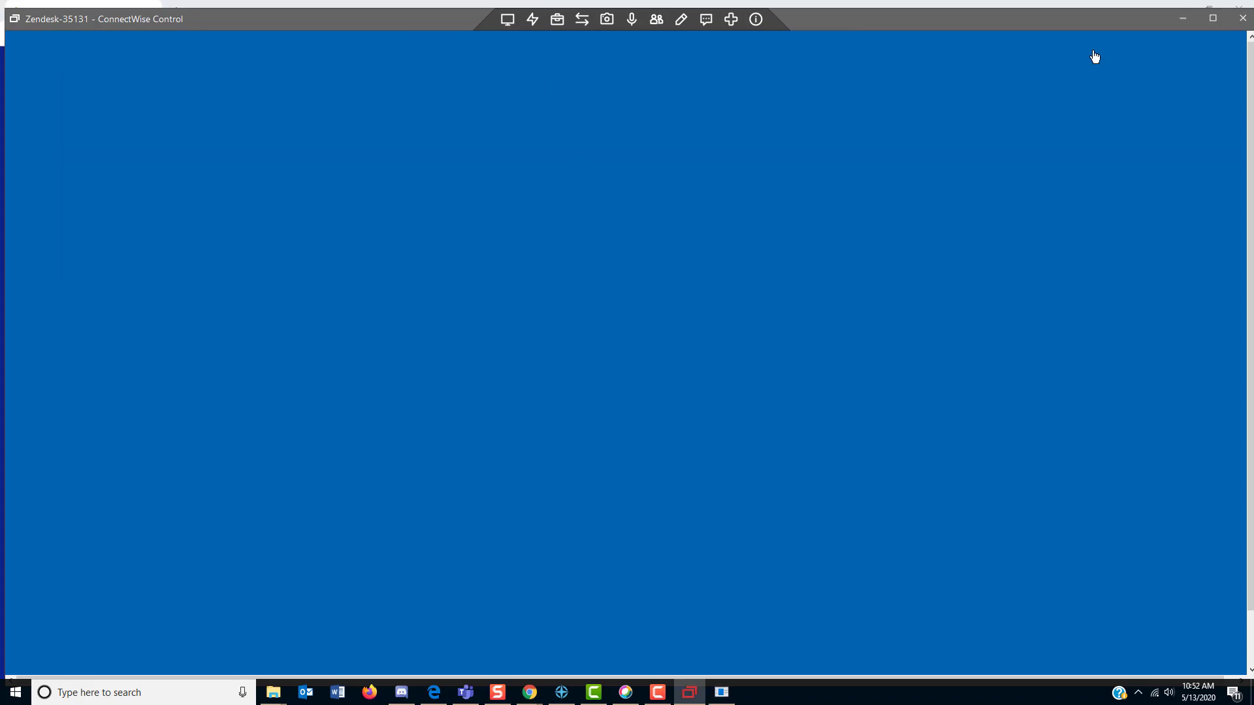
Step: End the remote session for everyone and submit the Zendesk ticket as Solved
left_click(1242, 22)
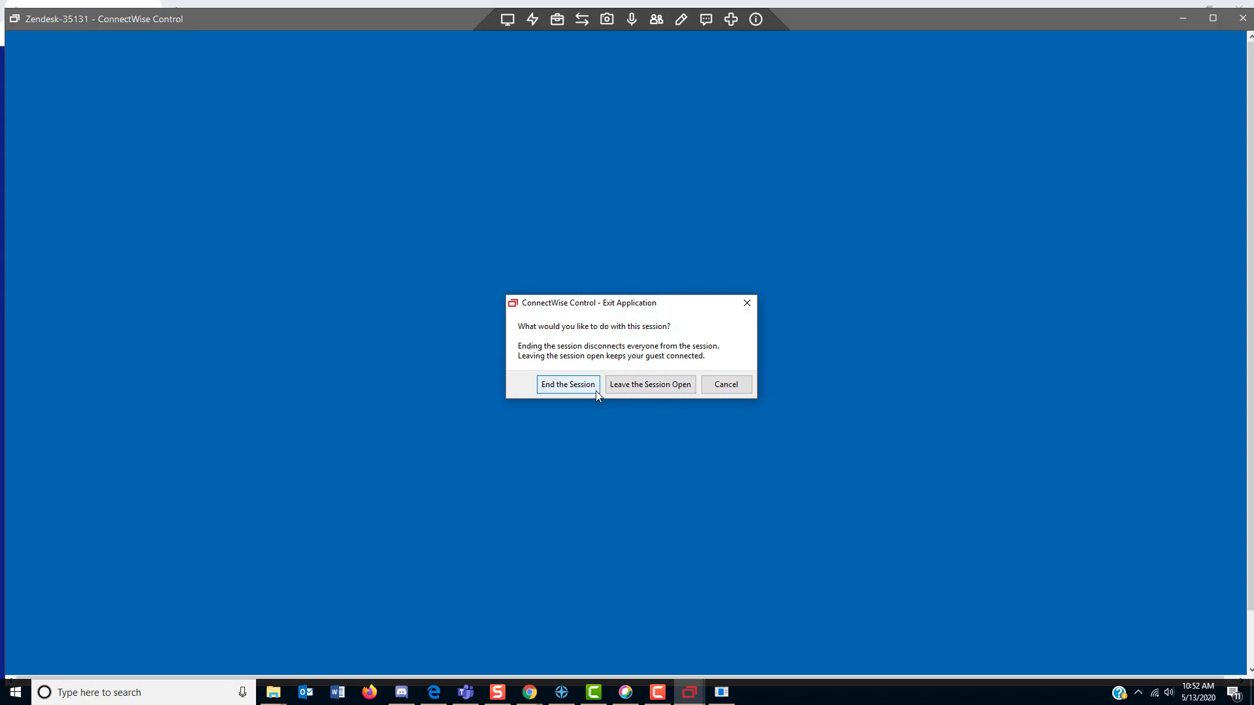
left_click(567, 384)
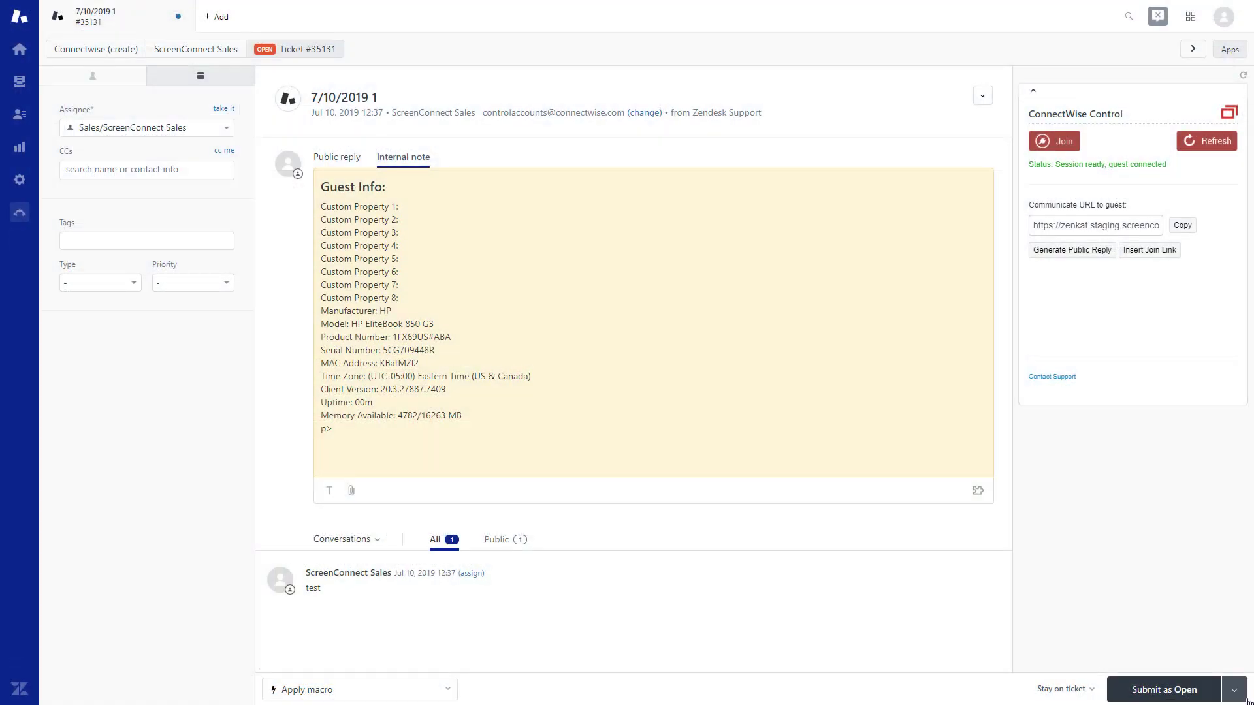
left_click(1234, 690)
left_click(1190, 661)
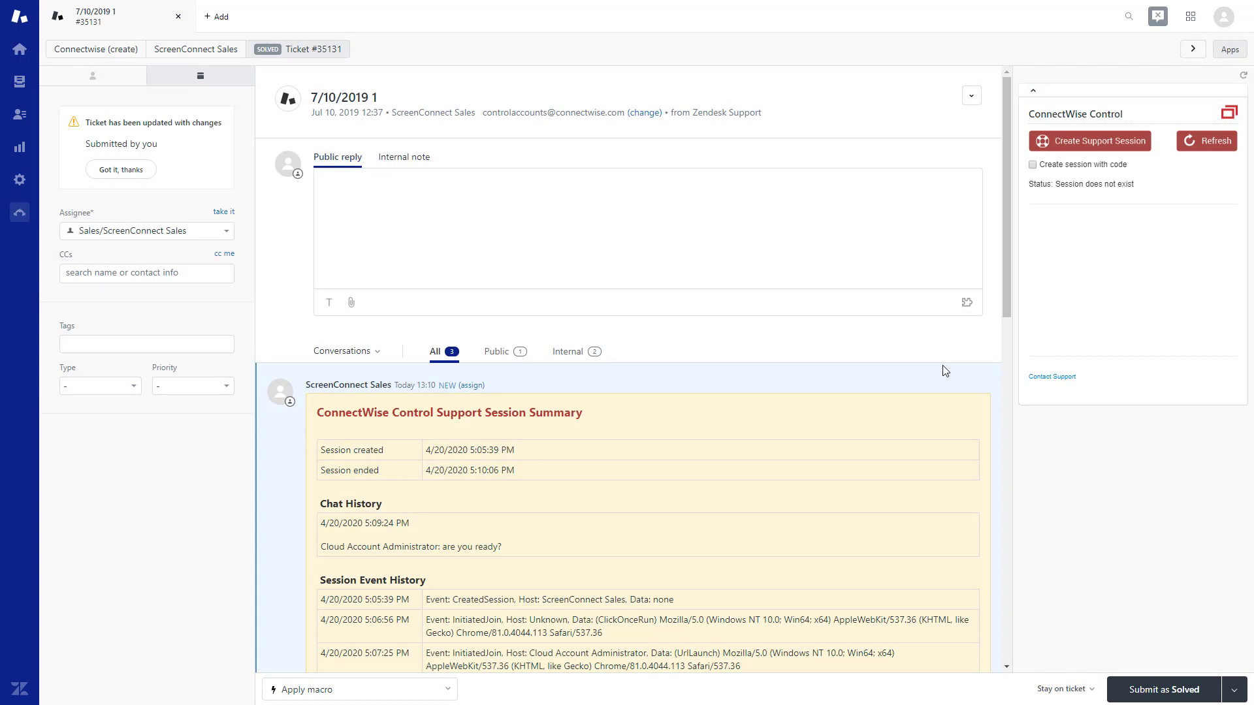
scroll(945, 371, "down", 3)
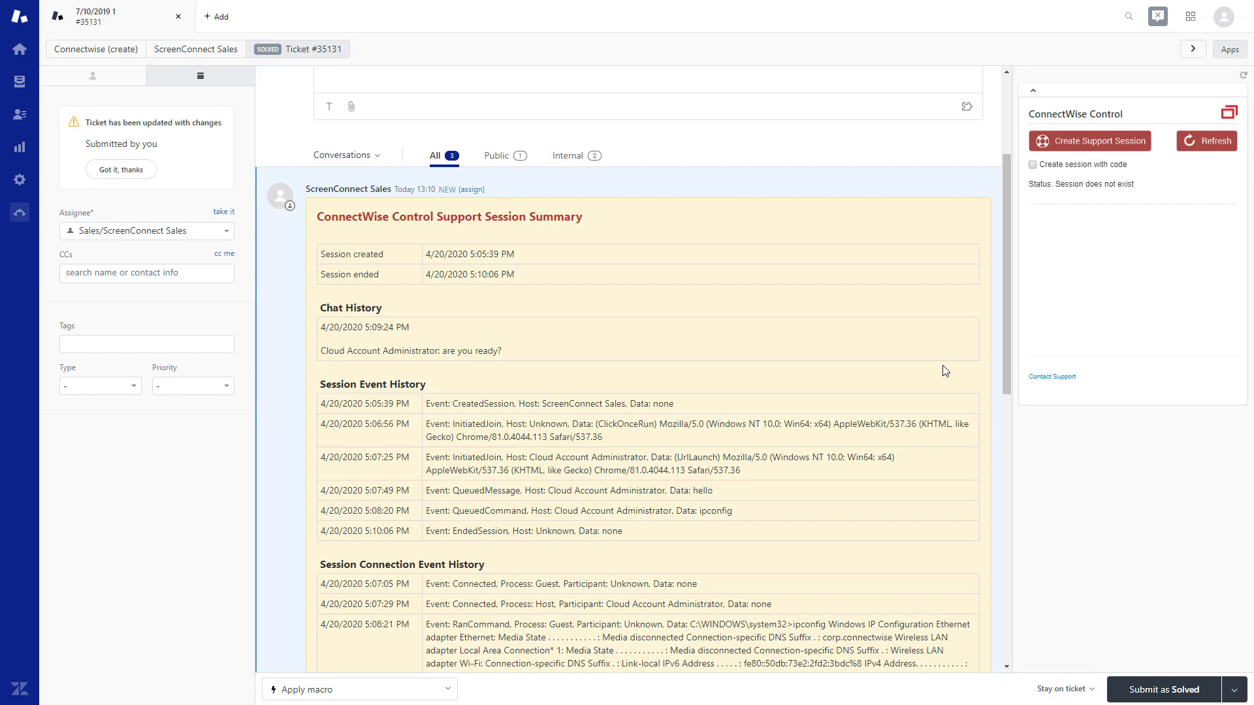
scroll(942, 371, "down", 4)
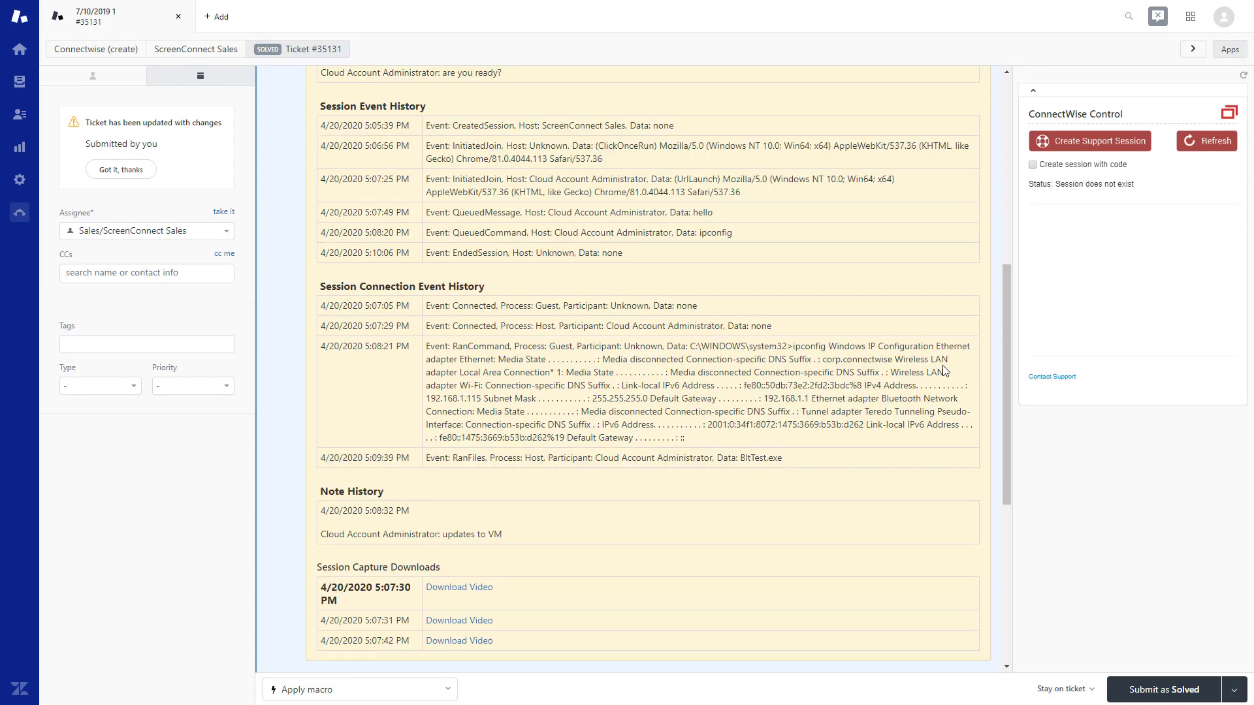